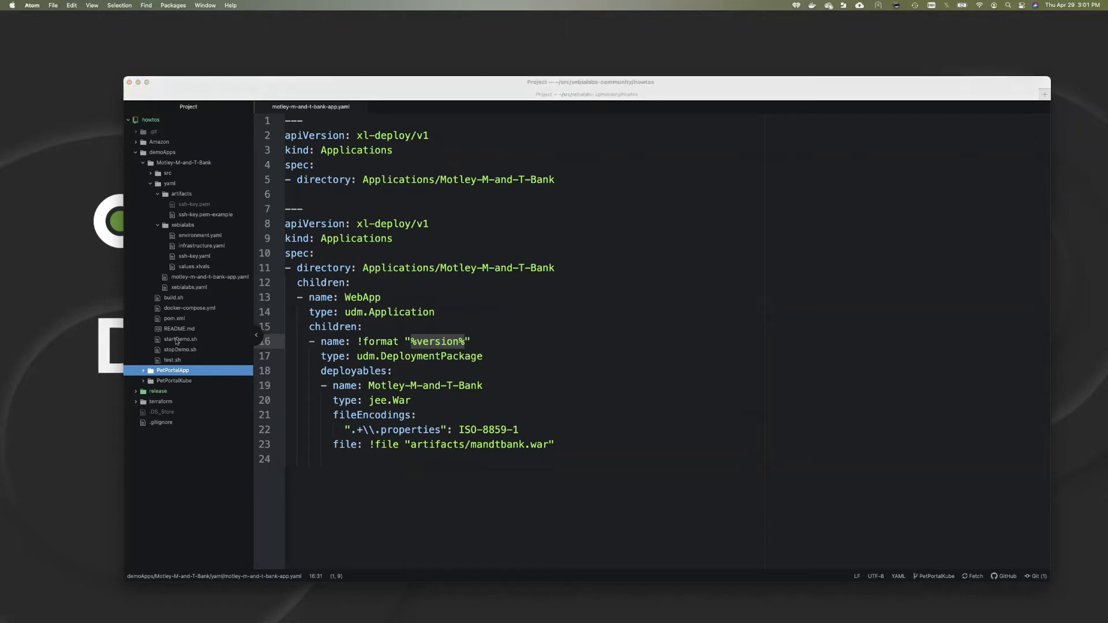
Step: Run ./startDemo.sh in the terminal to confirm xl-deploy is up to date, then return to Atom
key(super+Tab)
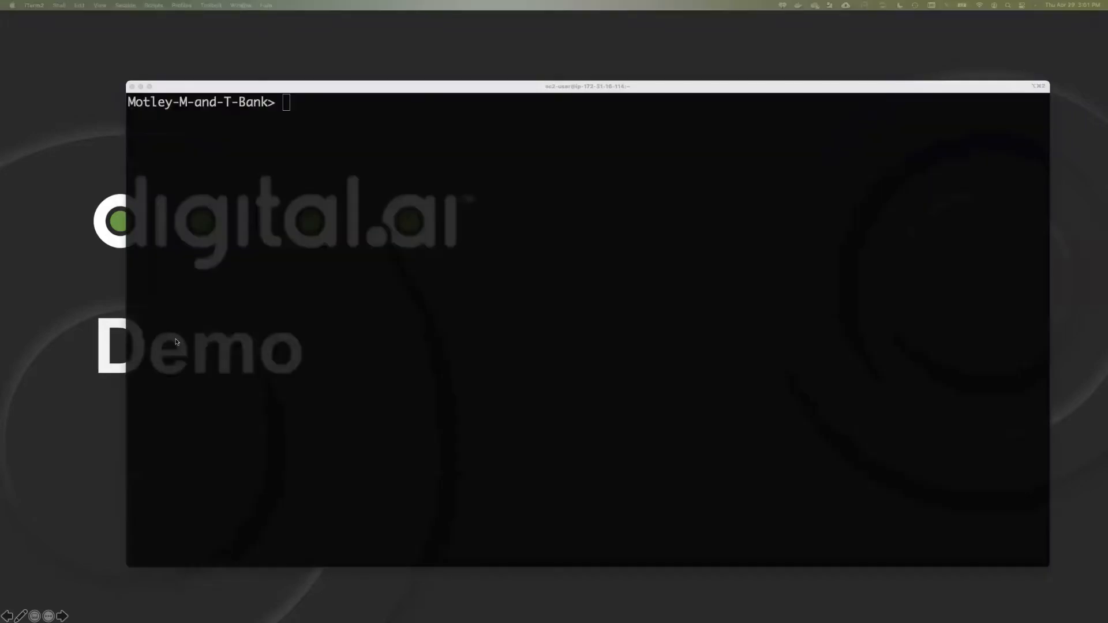
click(438, 361)
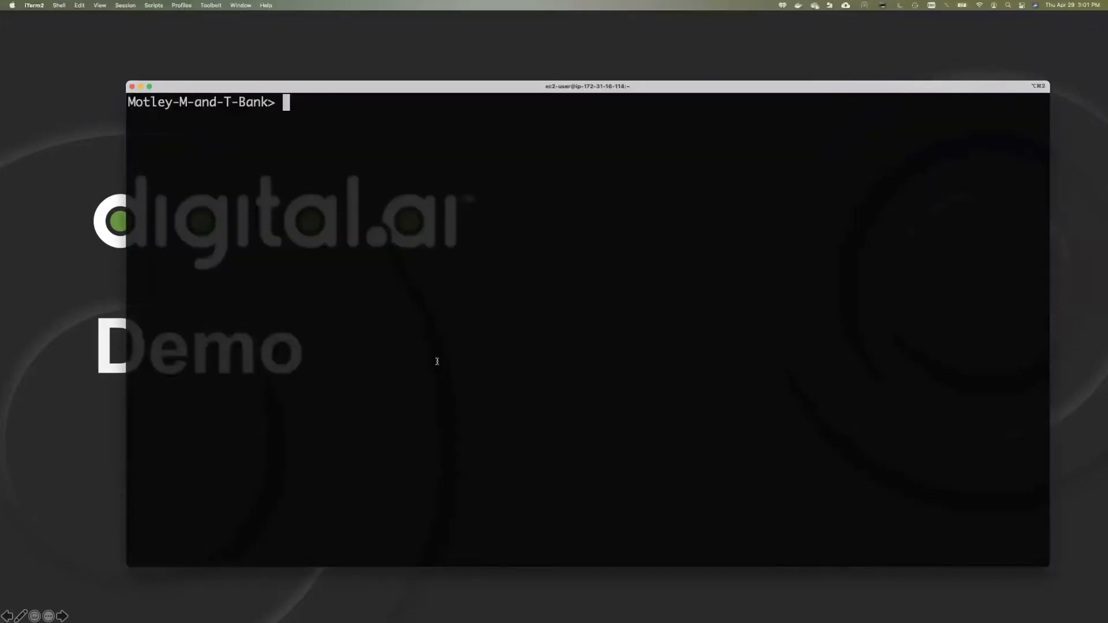
text(./sta)
key(Tab)
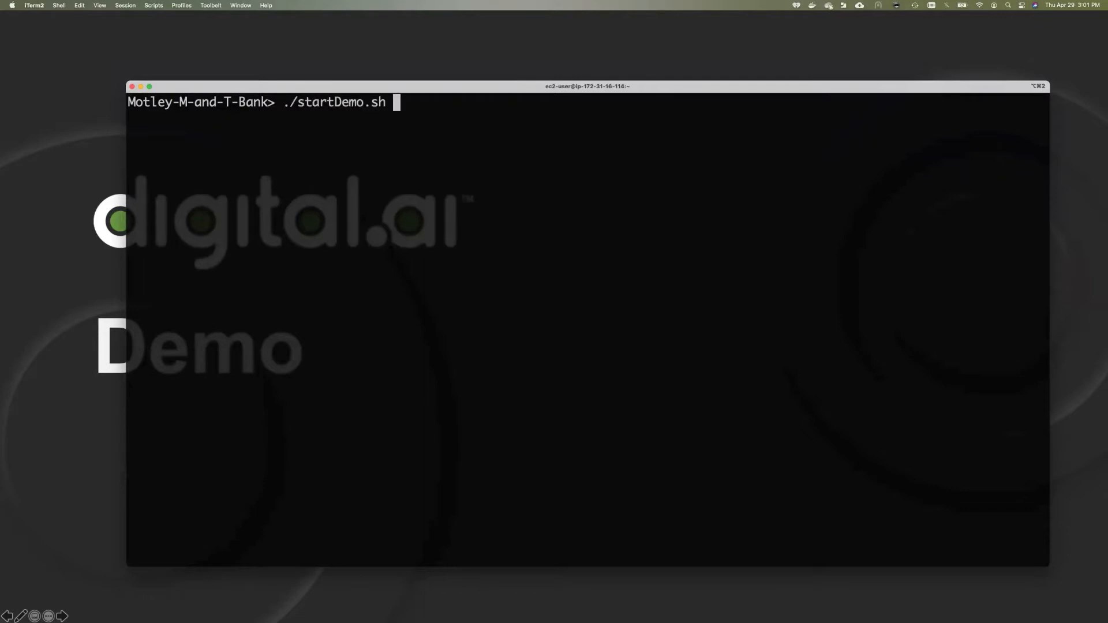
key(Return)
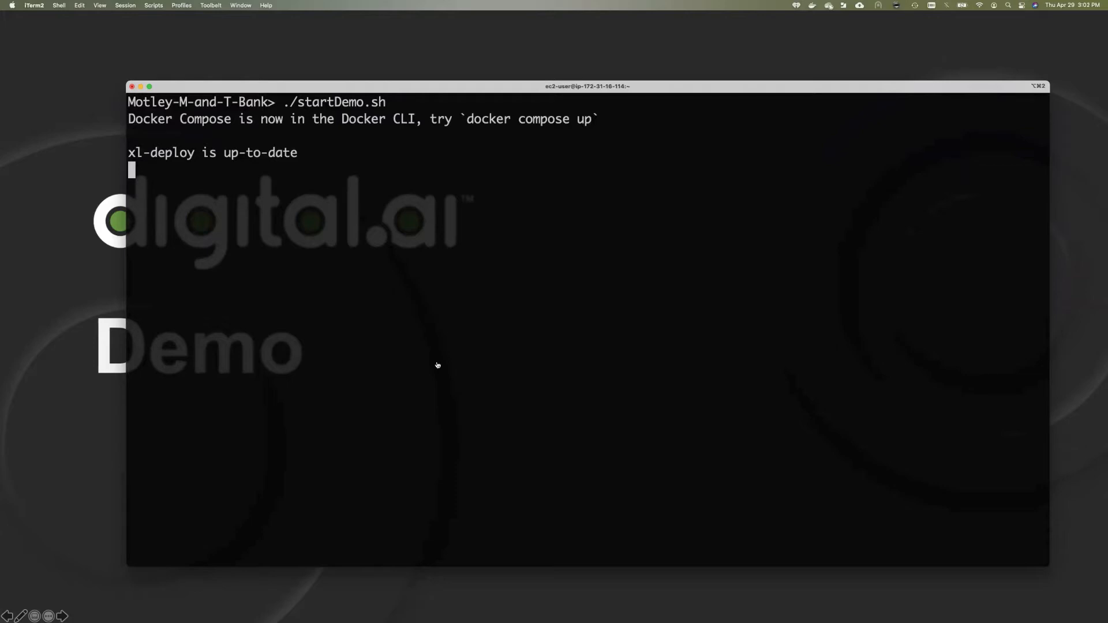
key(super+Tab)
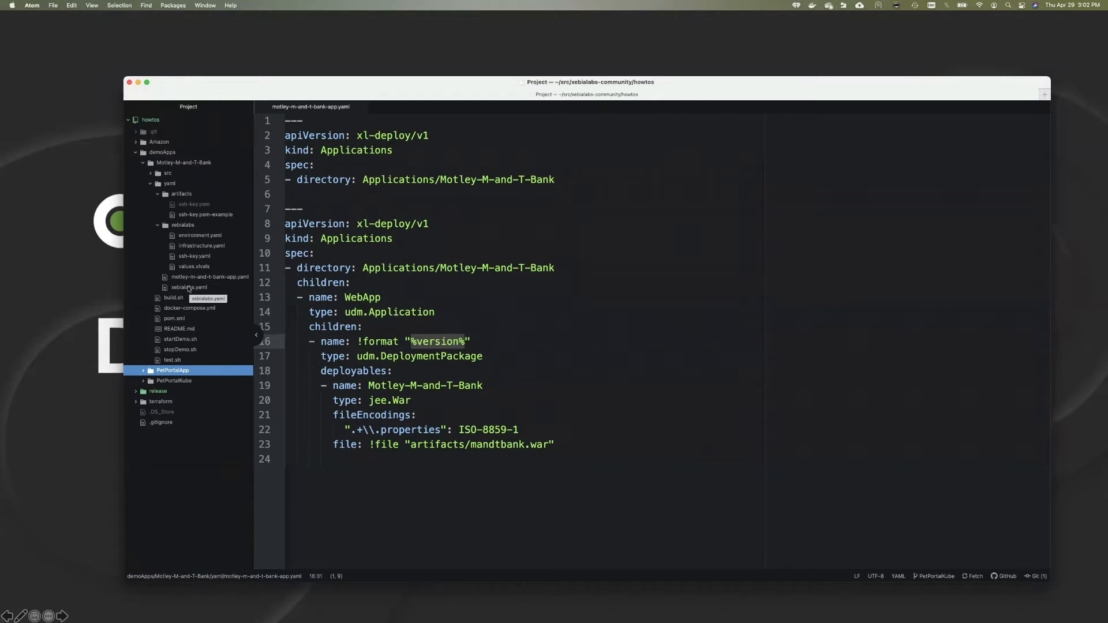
Step: Review xebialabs.yaml's imports of the infrastructure, environment and ssh-key files
click(189, 287)
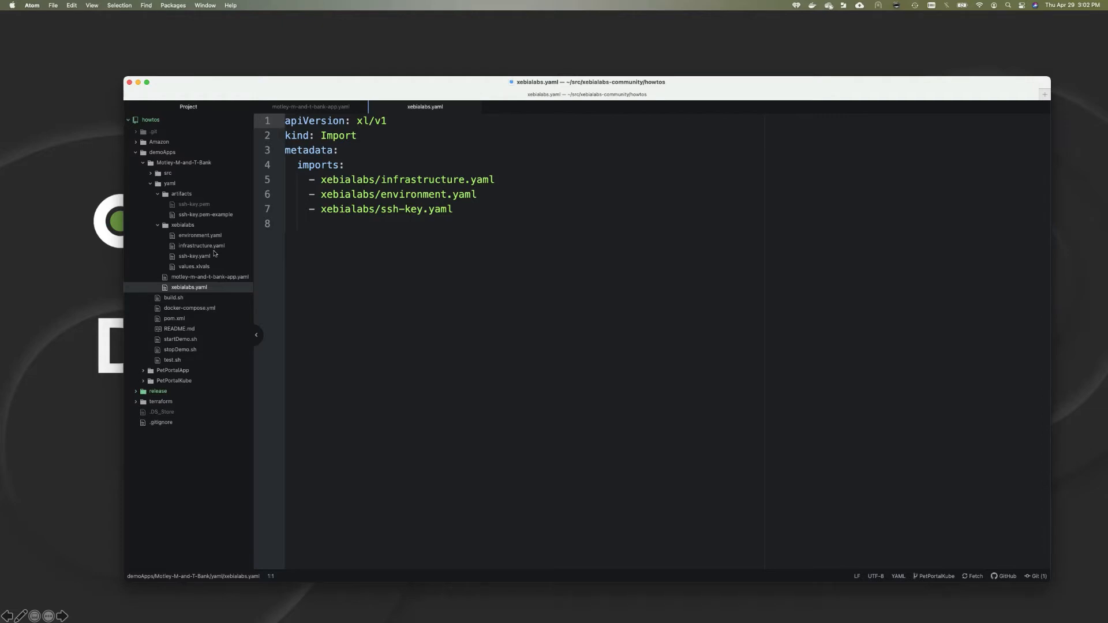
key(super+Tab)
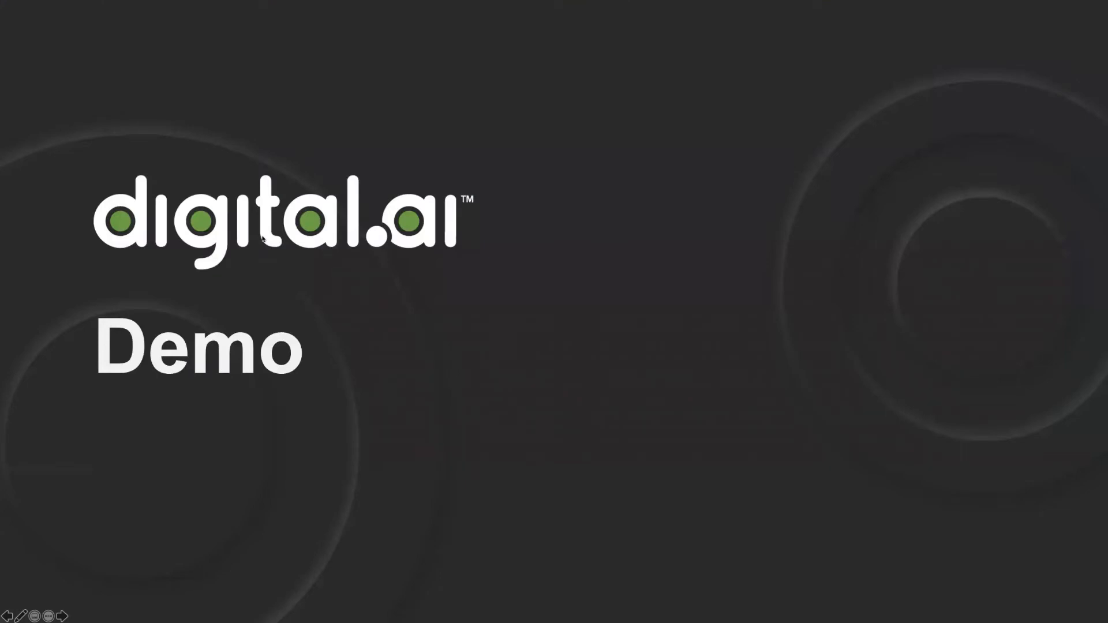
Step: Show the terminal's finished xebialabs.yaml apply output, with all four steps Done
key(super+Tab)
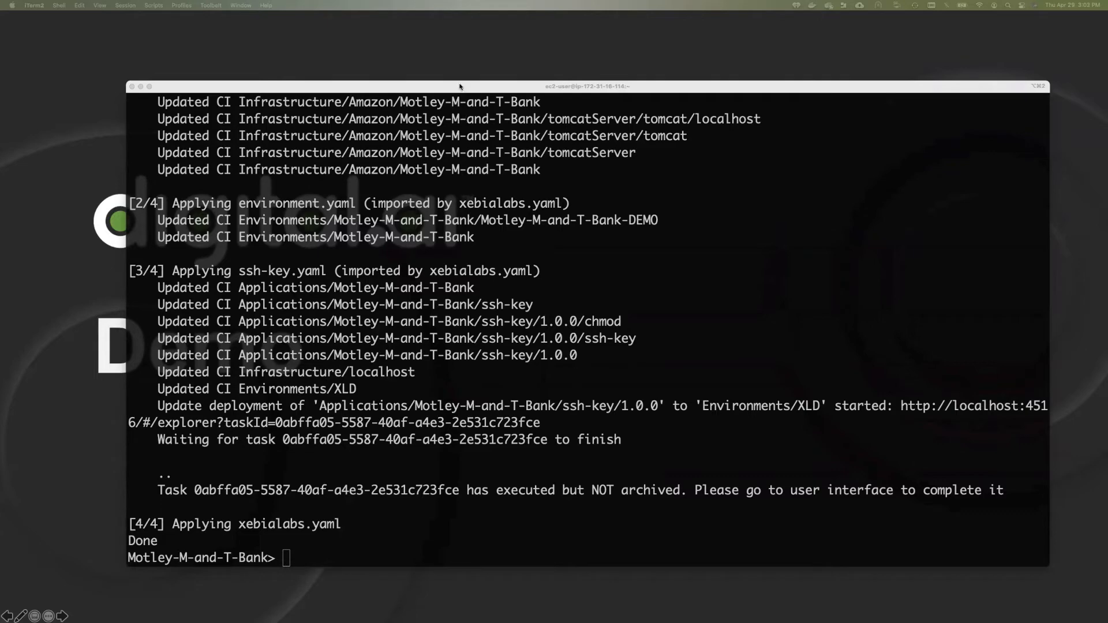
drag(460, 87, 421, 87)
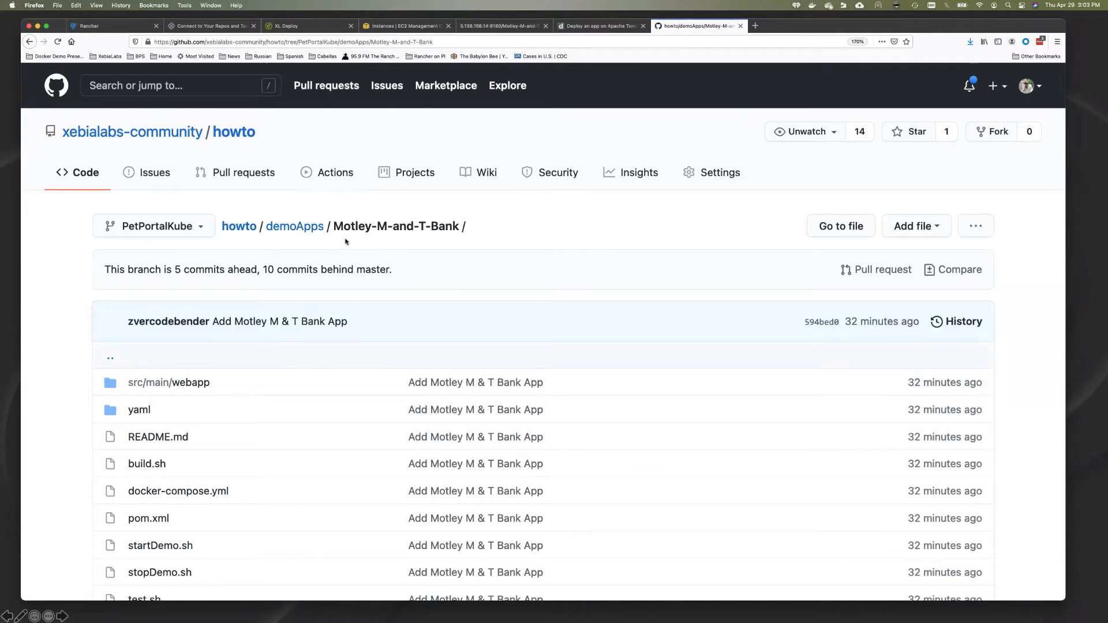
Step: Browse the Motley-M-and-T-Bank GitHub folder, then move on to the XL Deploy Explorer
scroll(263, 434, down, 3)
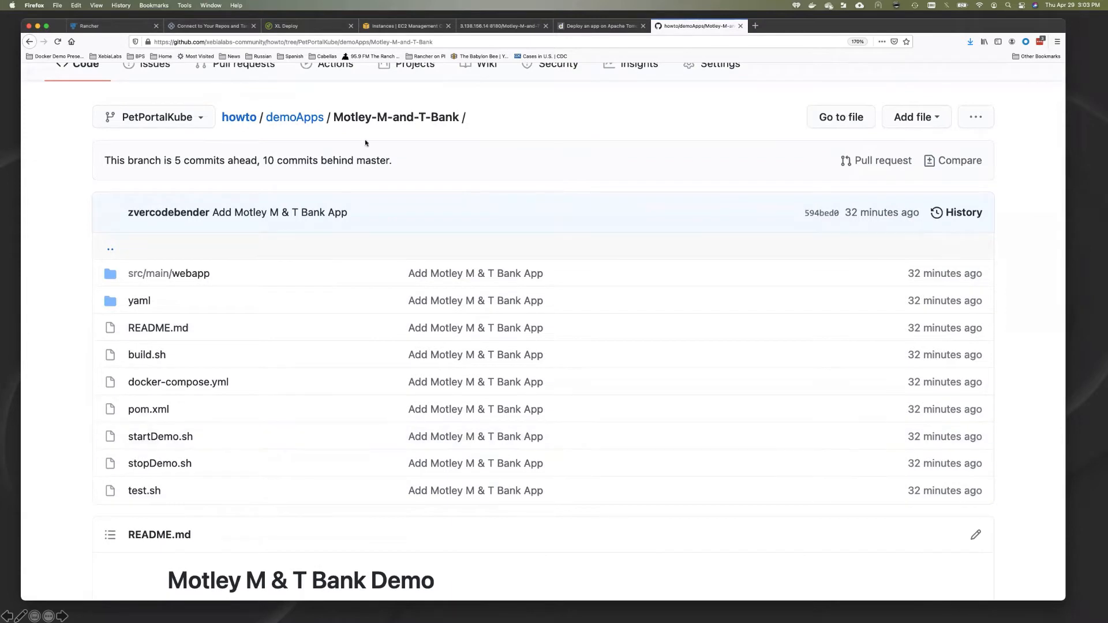
click(316, 29)
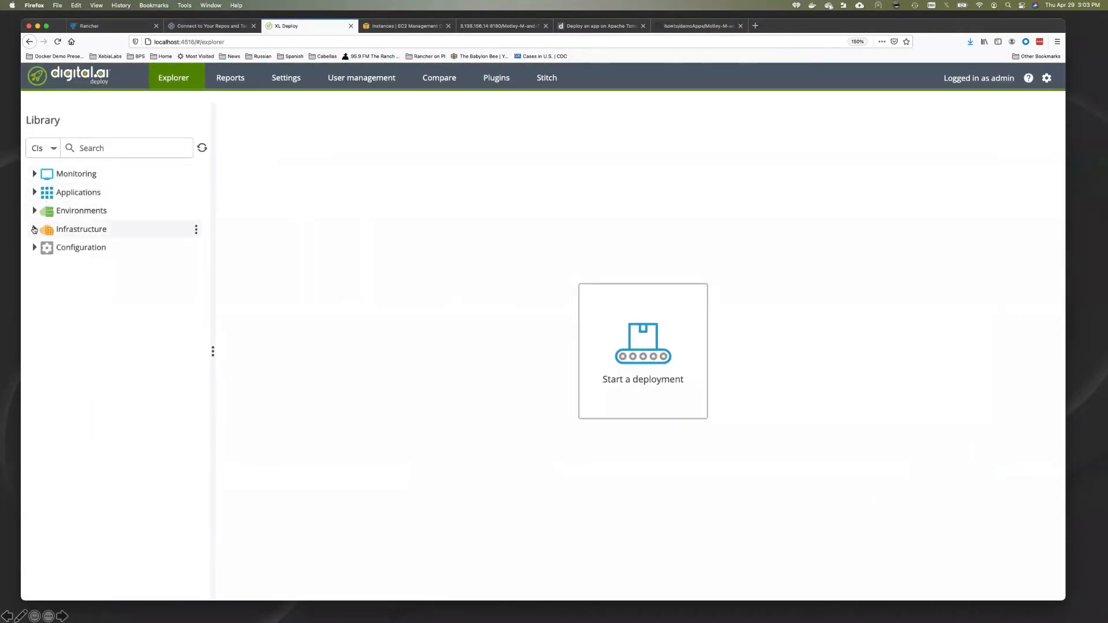
Step: Inspect the tomcatServer host's SSH settings, keeping the SUDO connection type, and open its tomcat server
click(34, 229)
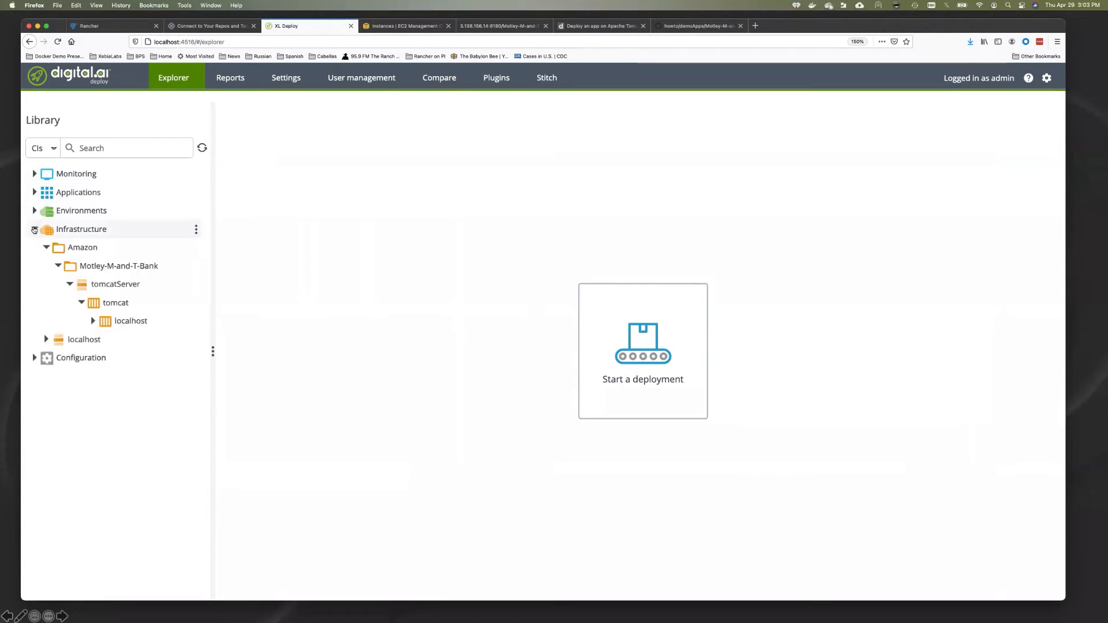
click(122, 286)
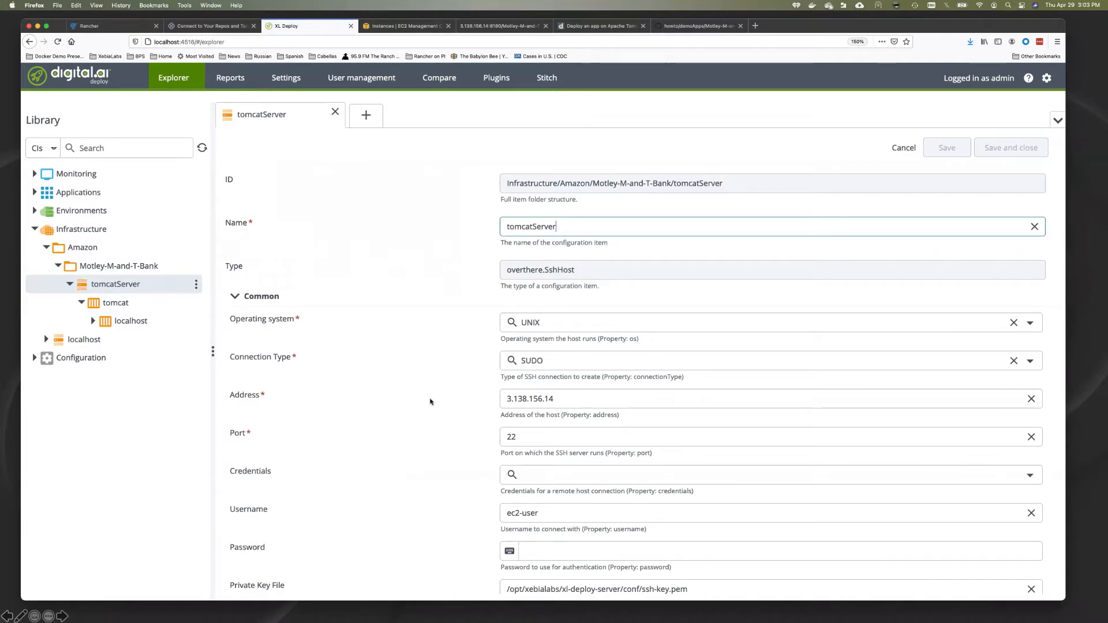
scroll(431, 402, down, 3)
scroll(432, 402, down, 1)
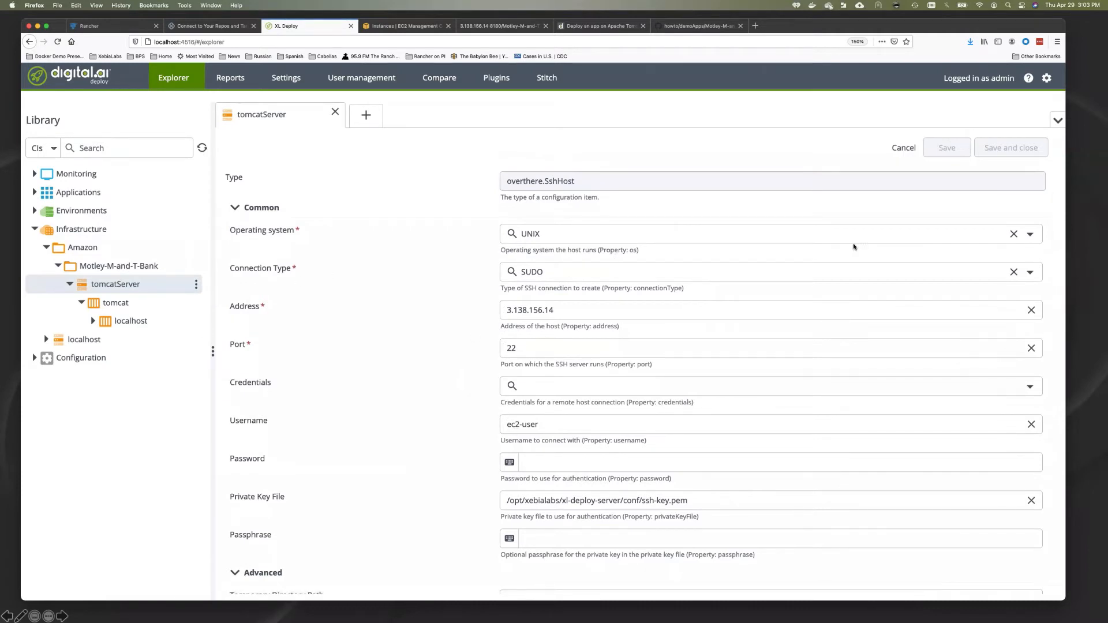
click(1031, 272)
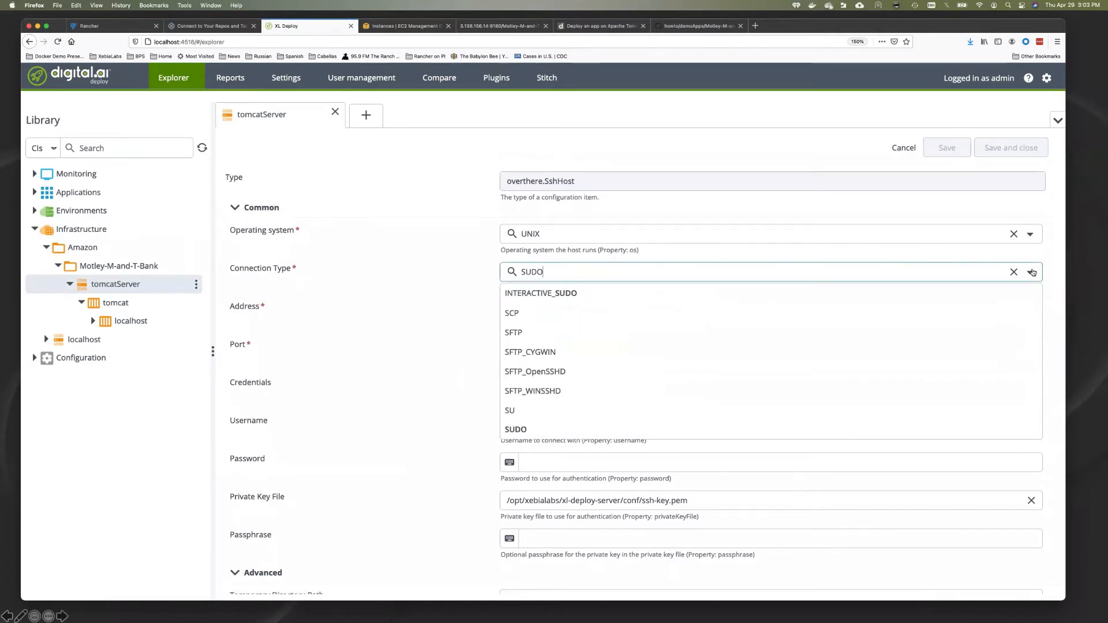
click(439, 303)
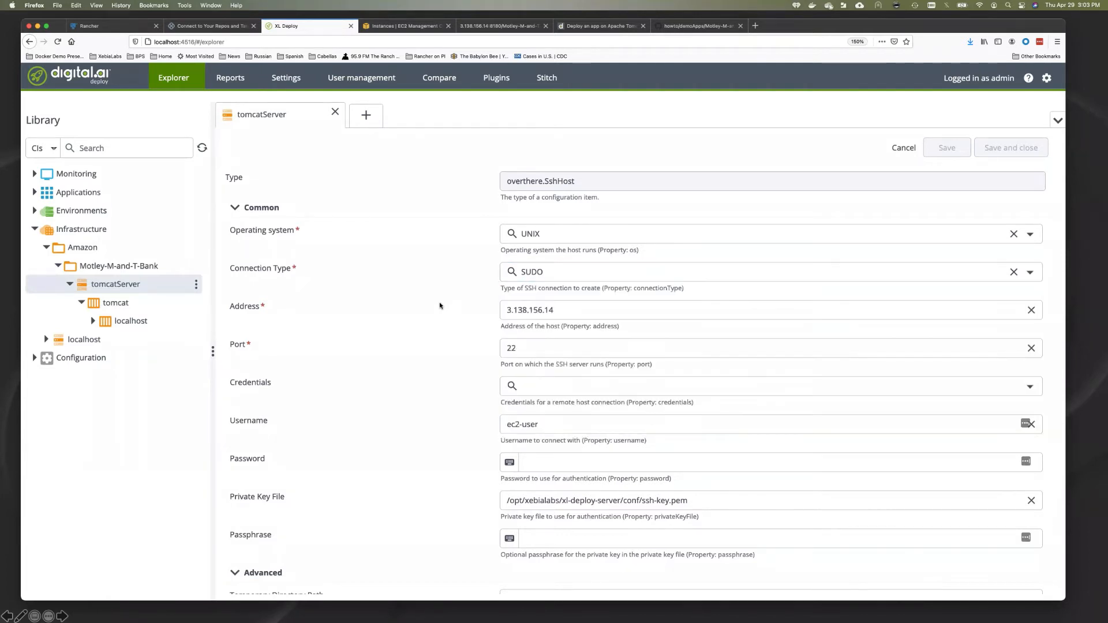
click(116, 303)
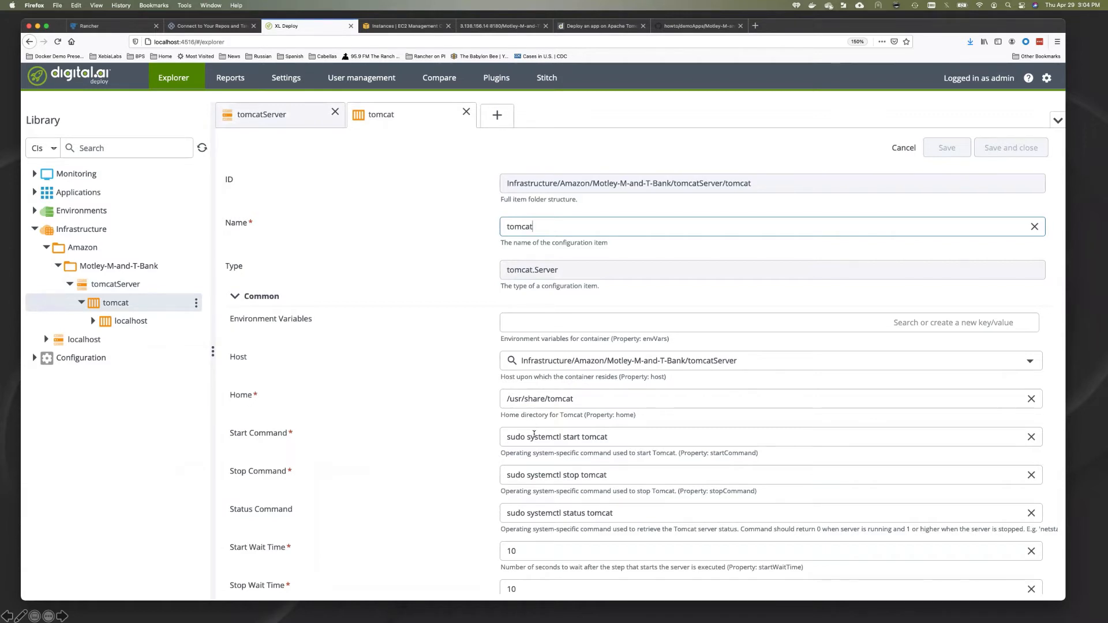
Step: Review the tomcat server and its localhost virtual host (app base webapps), then close both
scroll(537, 444, down, 3)
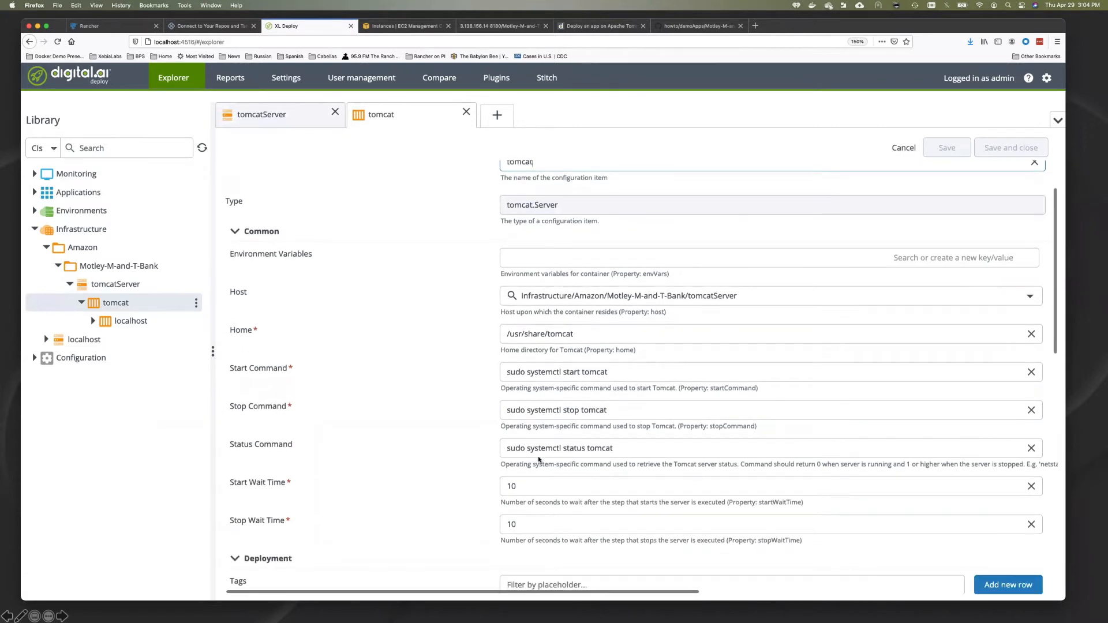
click(125, 323)
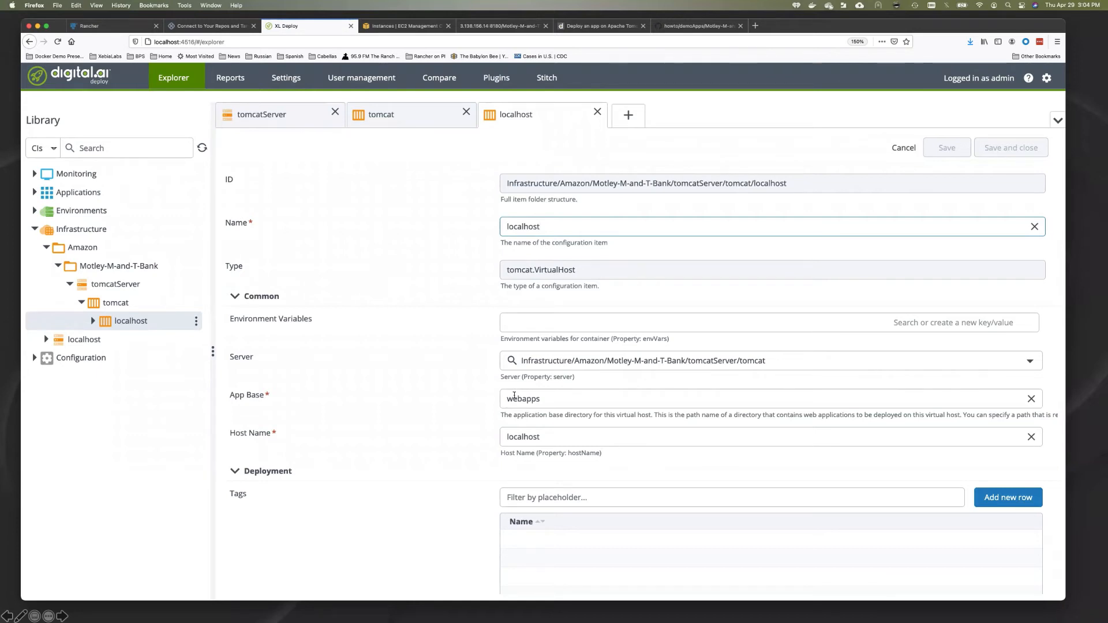
click(598, 111)
click(466, 114)
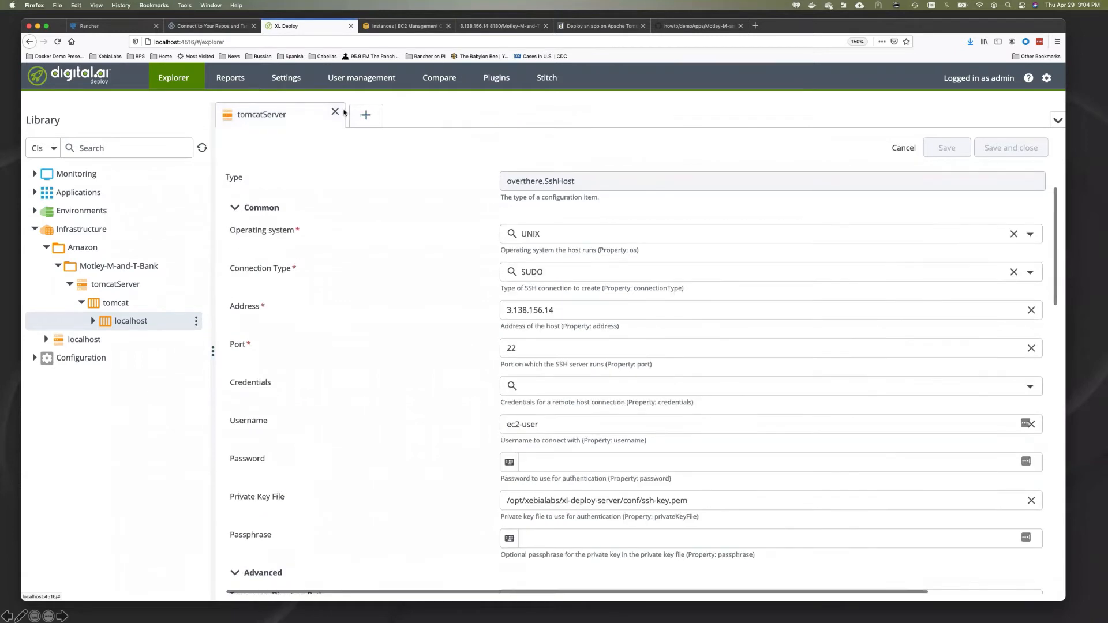
Step: Check that the Motley-M-and-T-Bank-DEMO environment holds two tomcat containers, then hide the browser
click(334, 112)
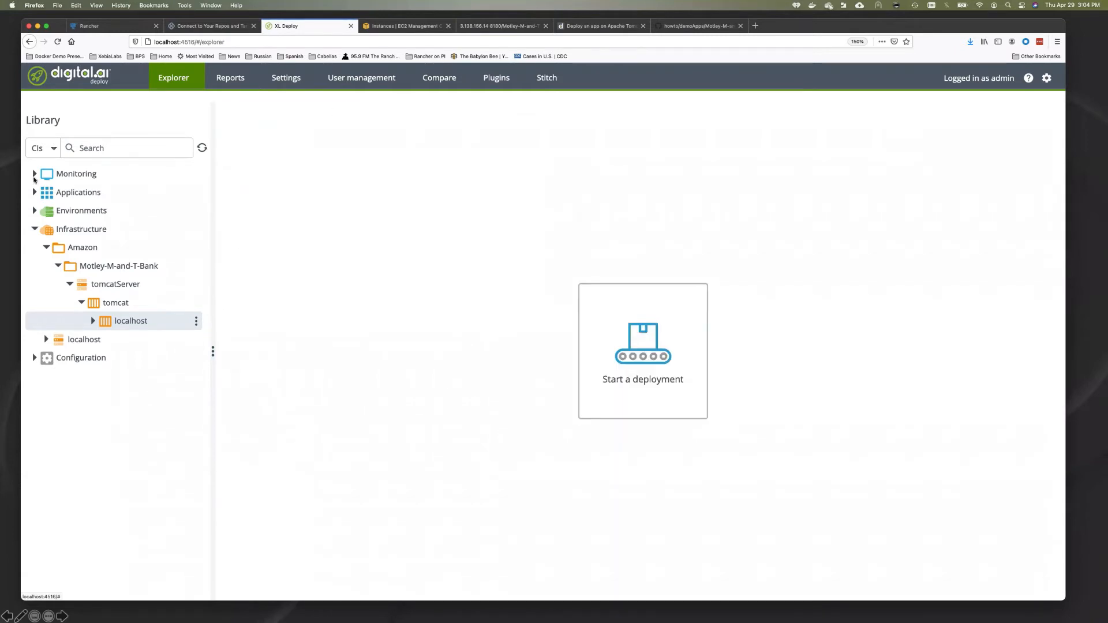
click(34, 212)
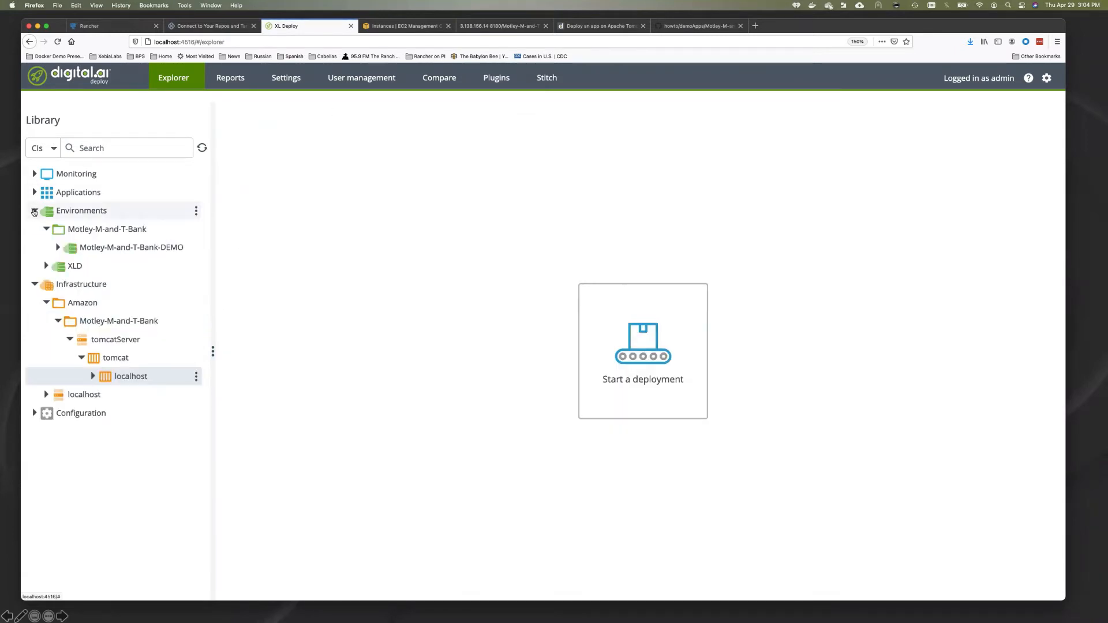
click(196, 247)
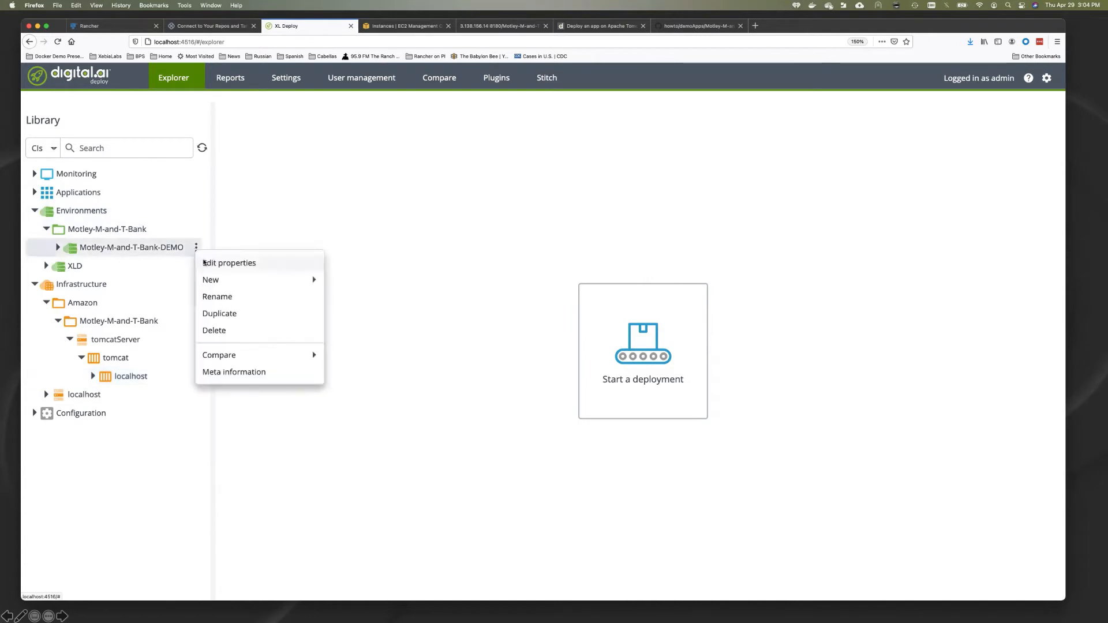
click(383, 255)
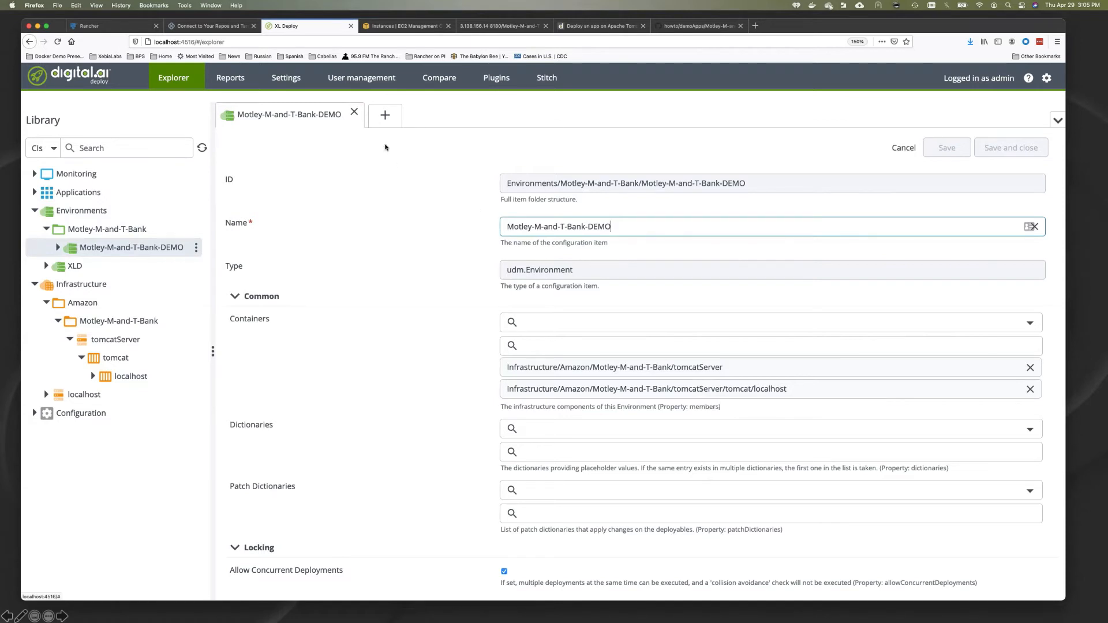
click(354, 113)
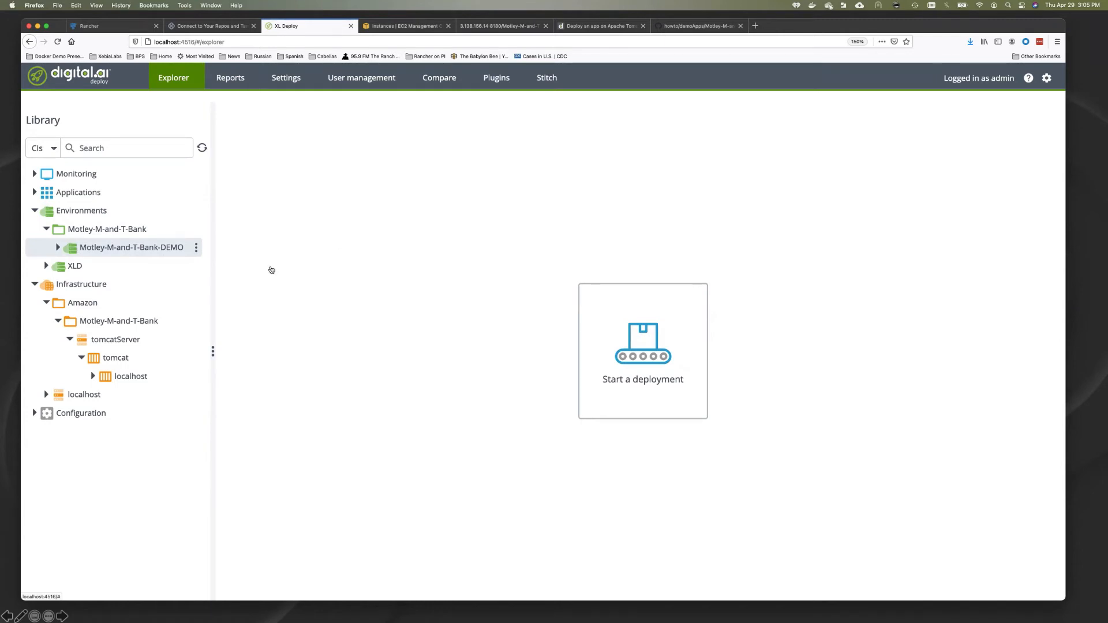
key(super+Tab)
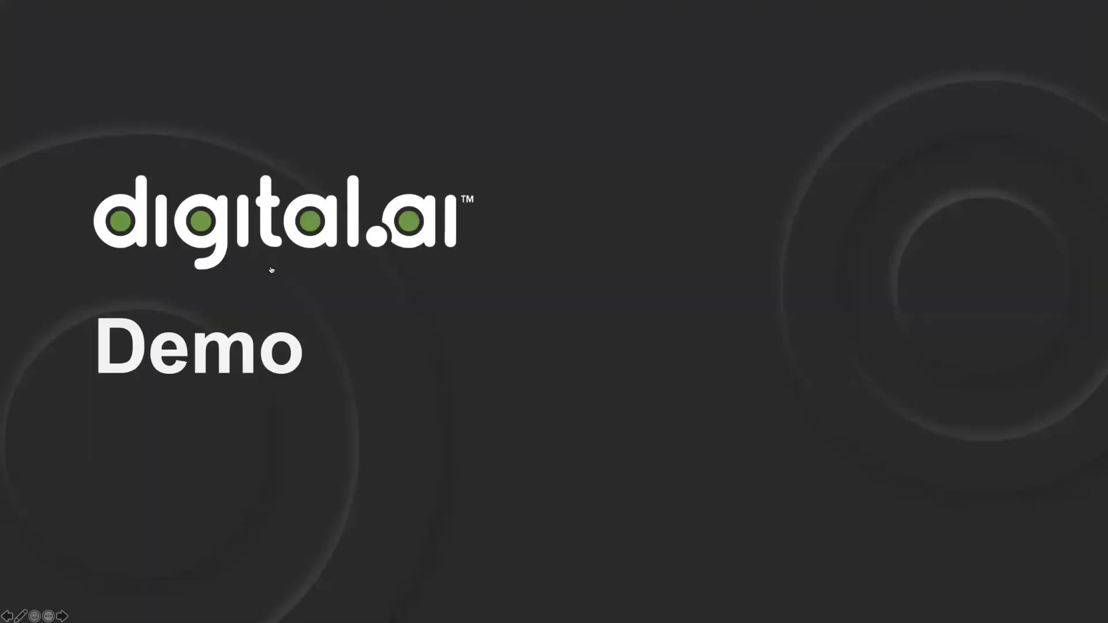
Step: Close xebialabs.yaml to show motley-m-and-t-bank-app.yaml with its artifacts/mandtbank.war package
key(super+Tab)
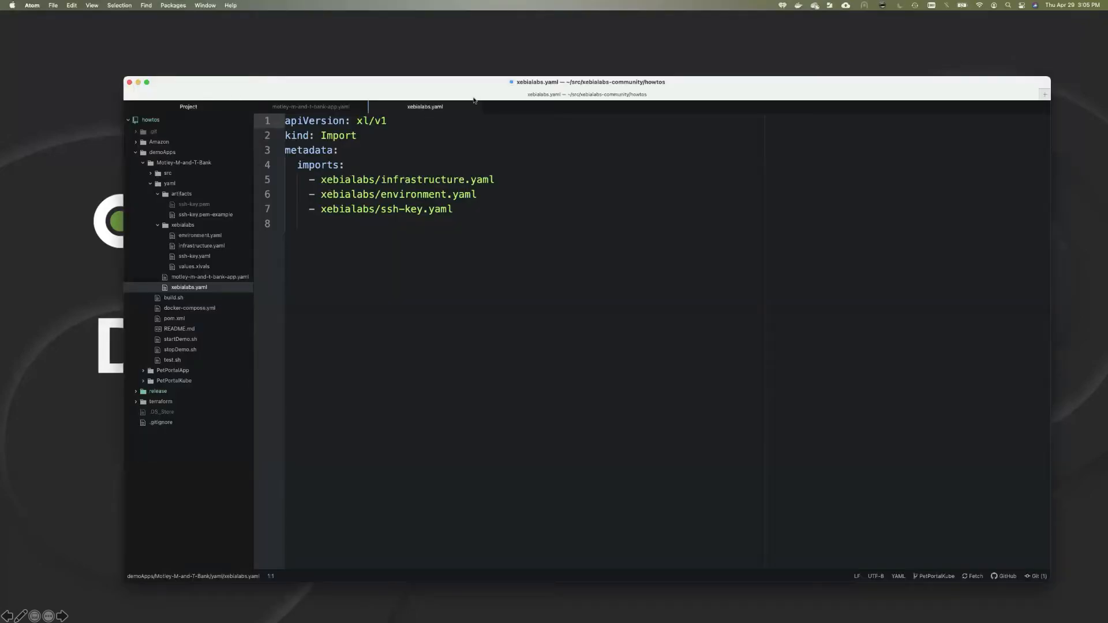
click(475, 107)
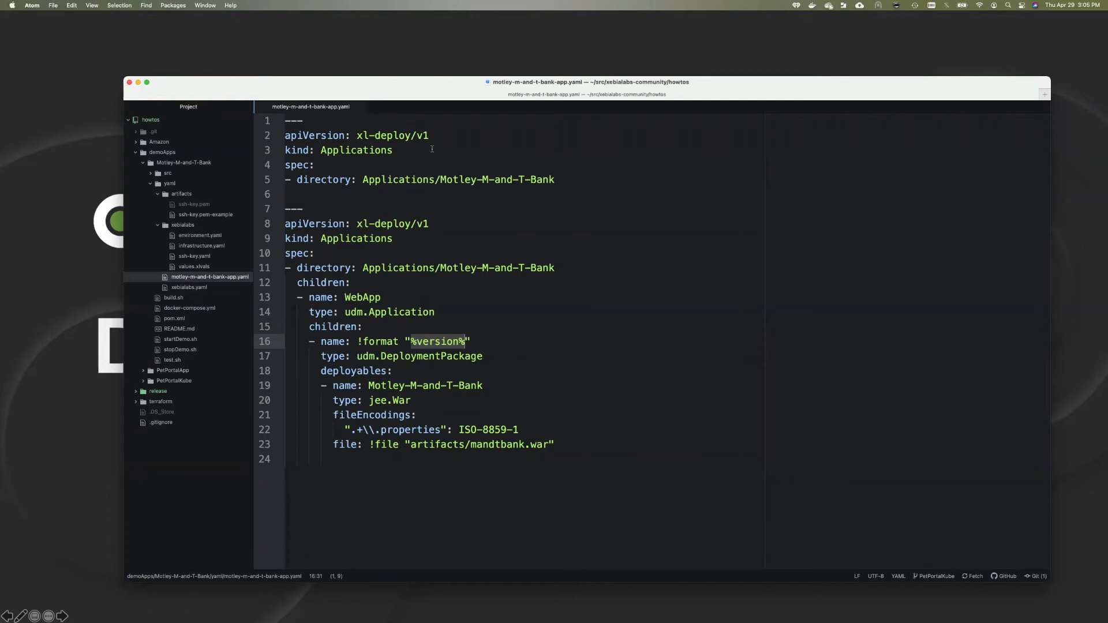
drag(461, 82, 430, 68)
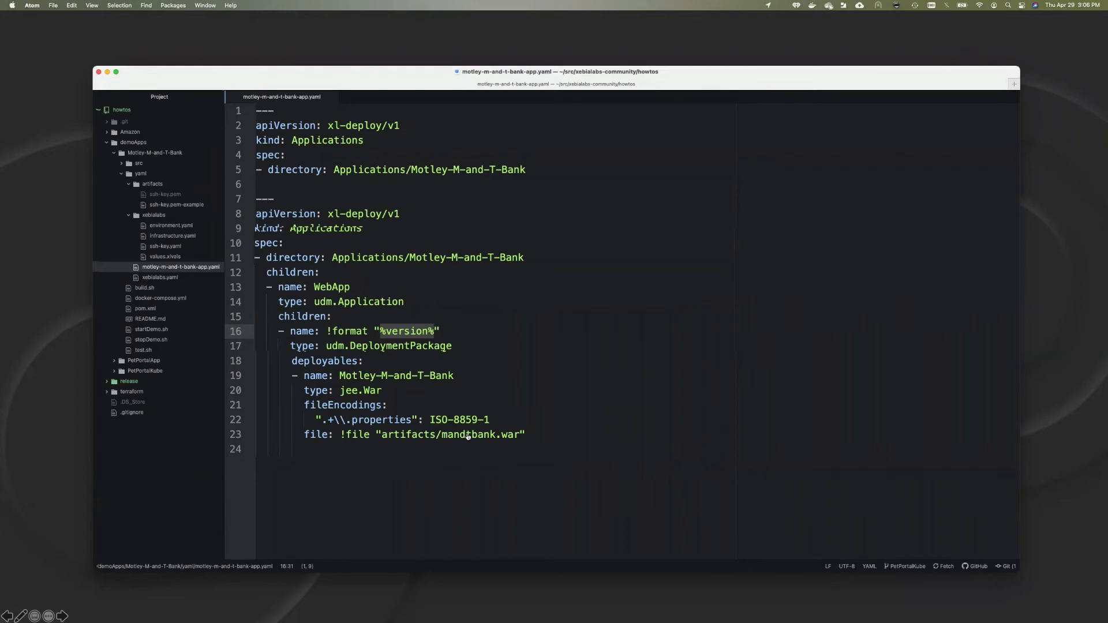
key(super+Tab)
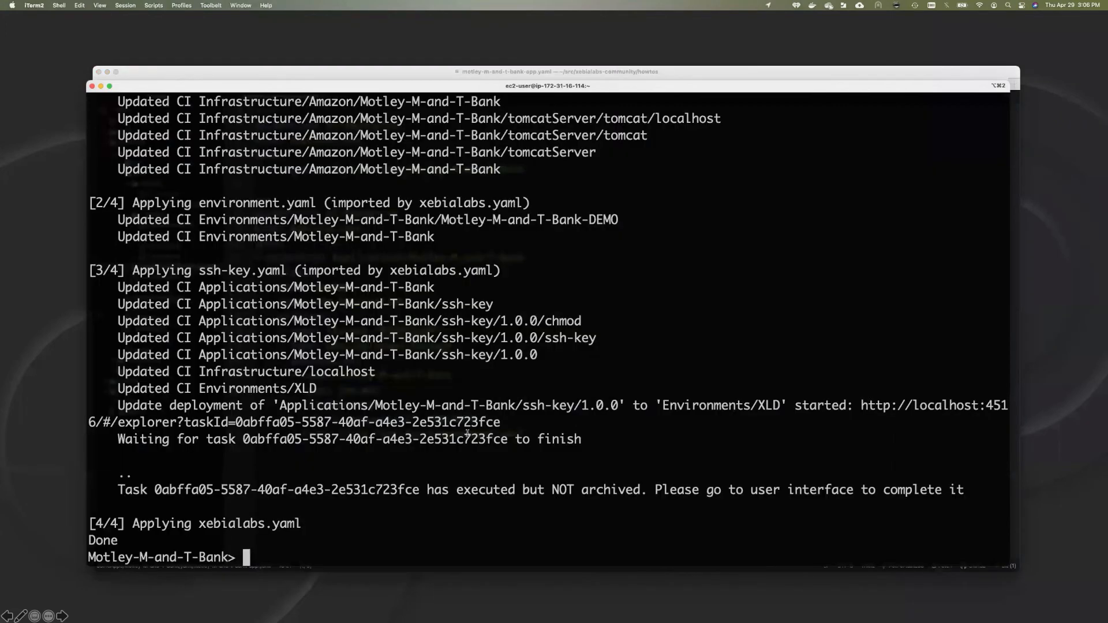
Step: Run ./build.sh to package and import WebApp 1.0.0, then return to XL Deploy
text(./build.sh)
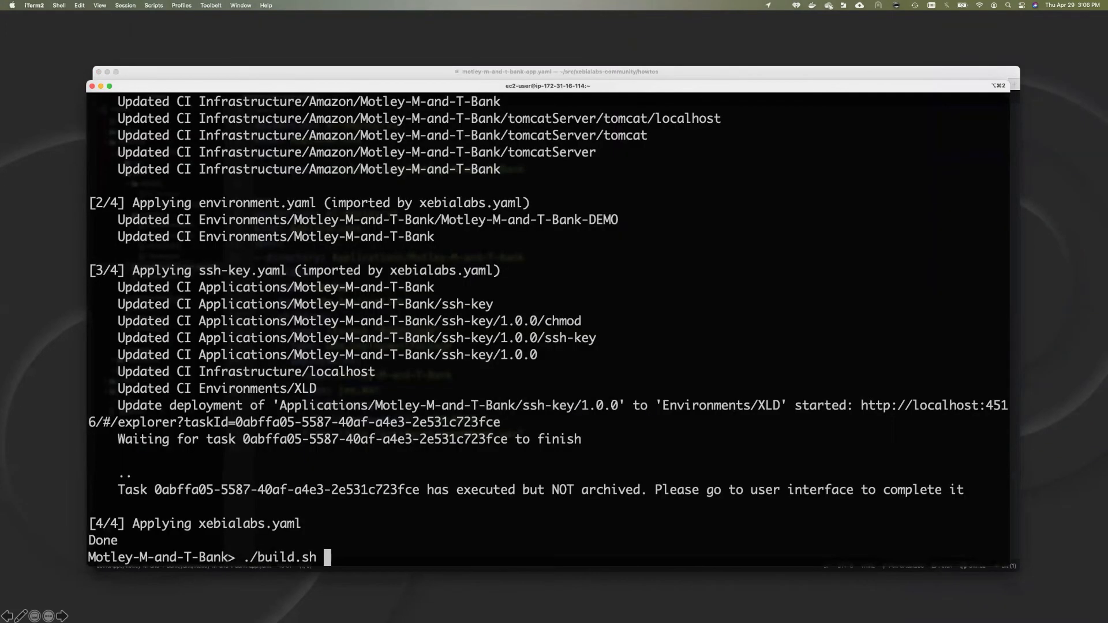
key(Return)
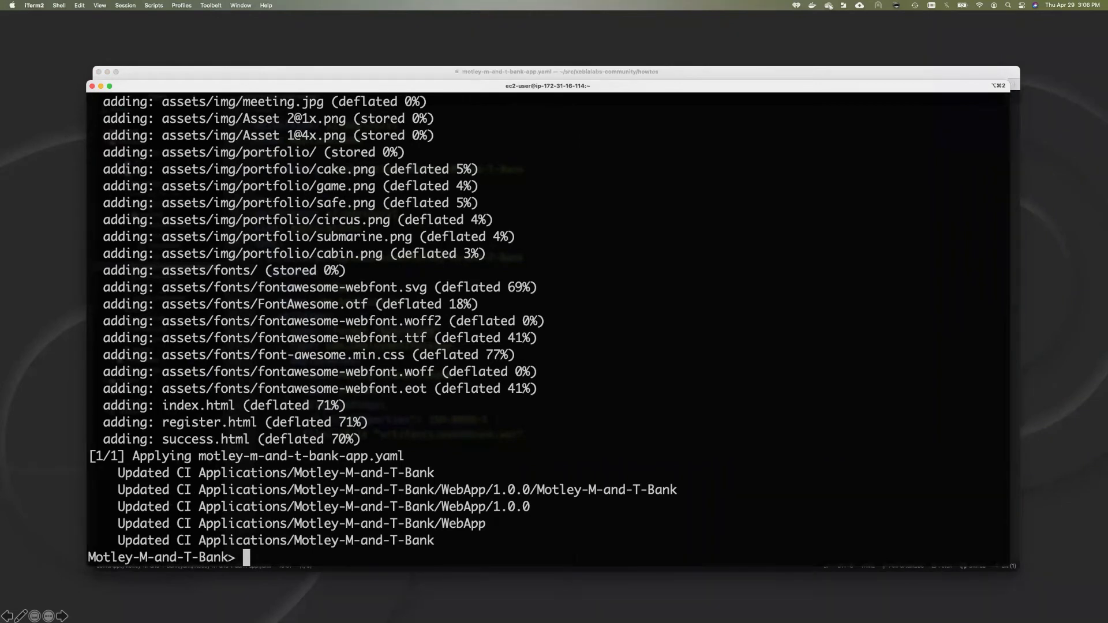
click(468, 438)
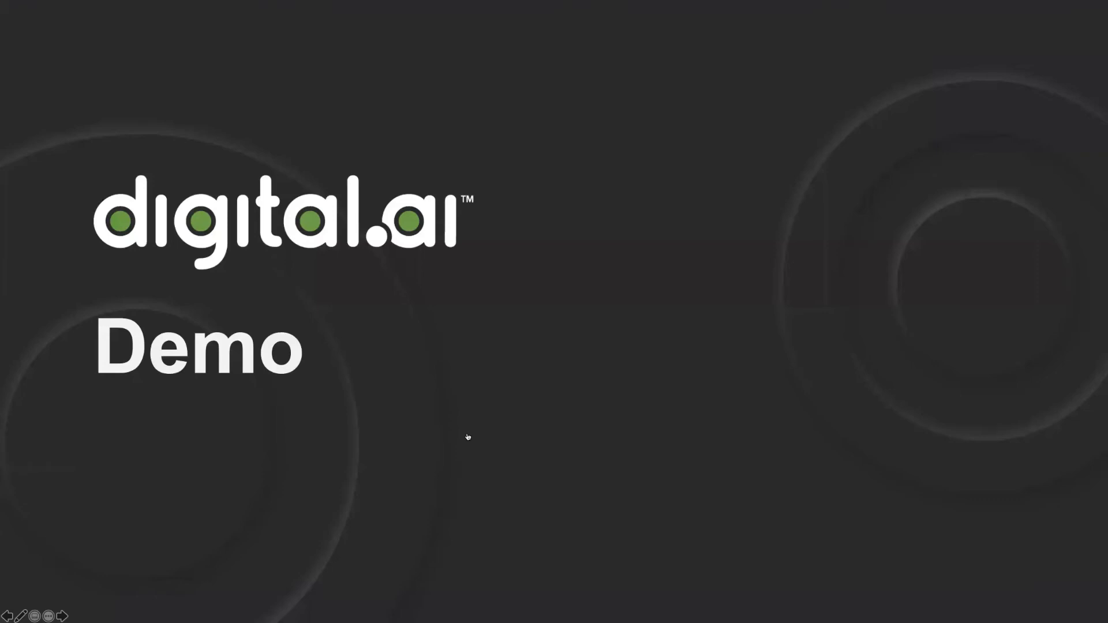
key(super+Tab)
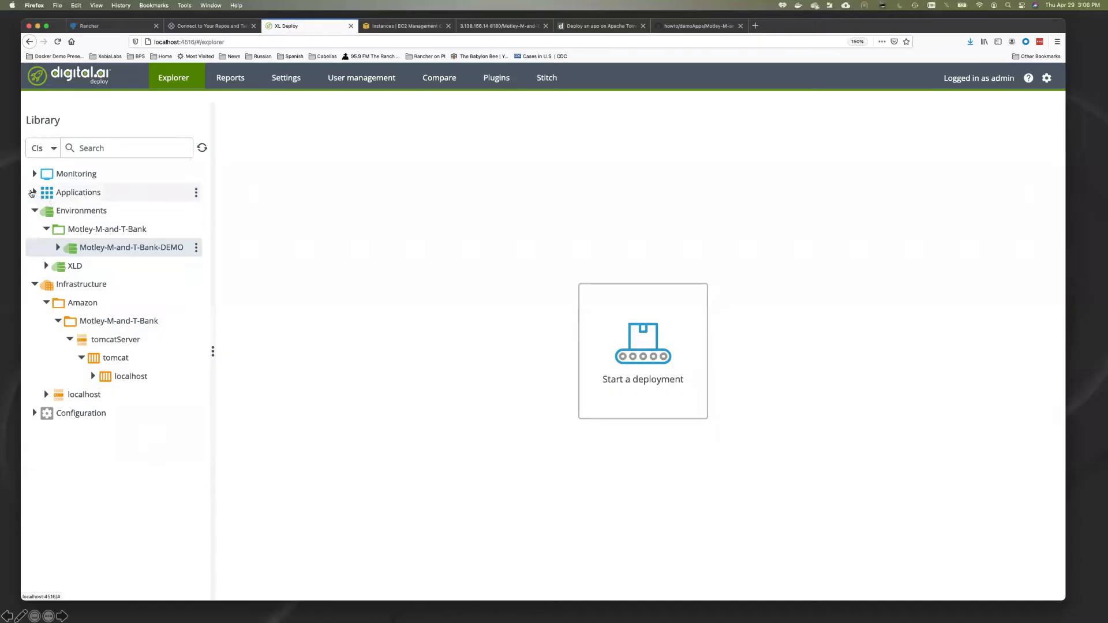
Step: Look over the Motley-M-and-T-Bank web app deployable under Applications and start a new deployment
click(33, 193)
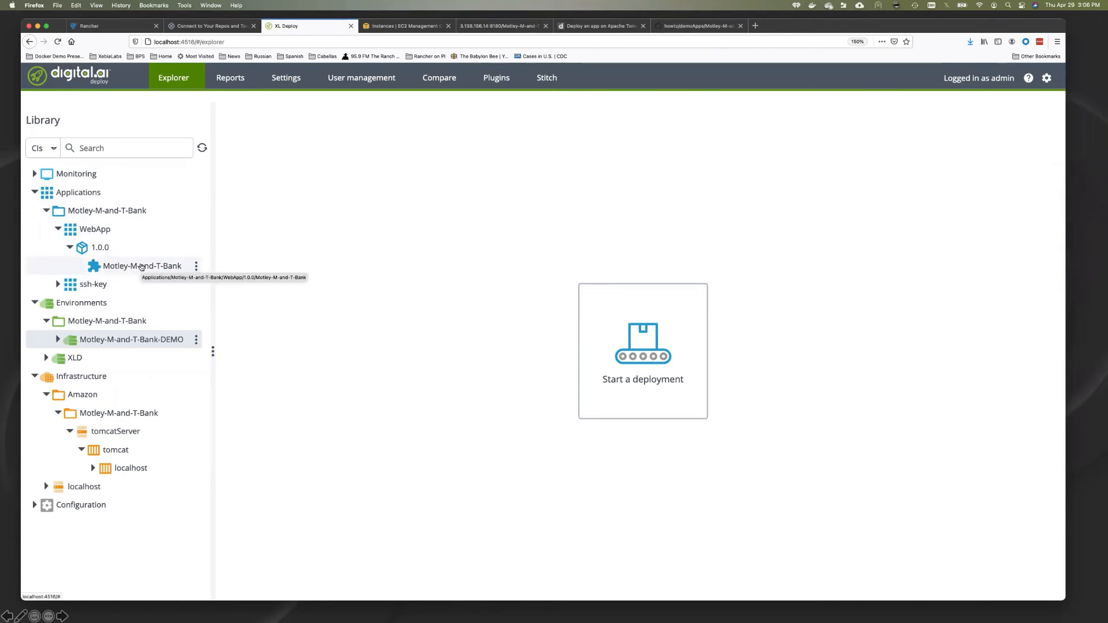
click(167, 266)
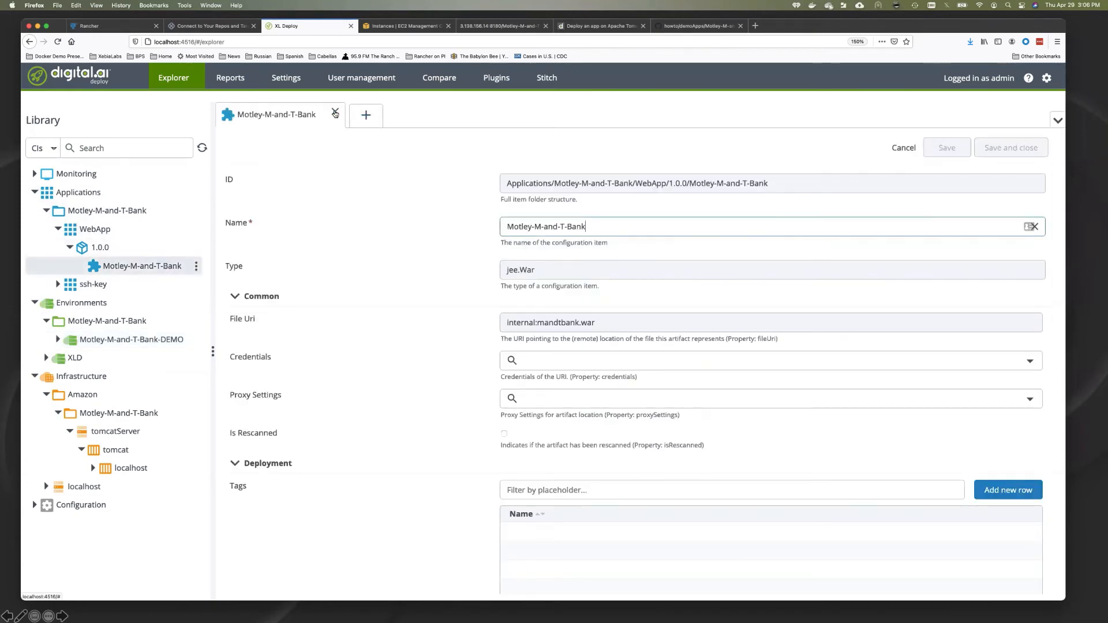
click(335, 114)
click(619, 327)
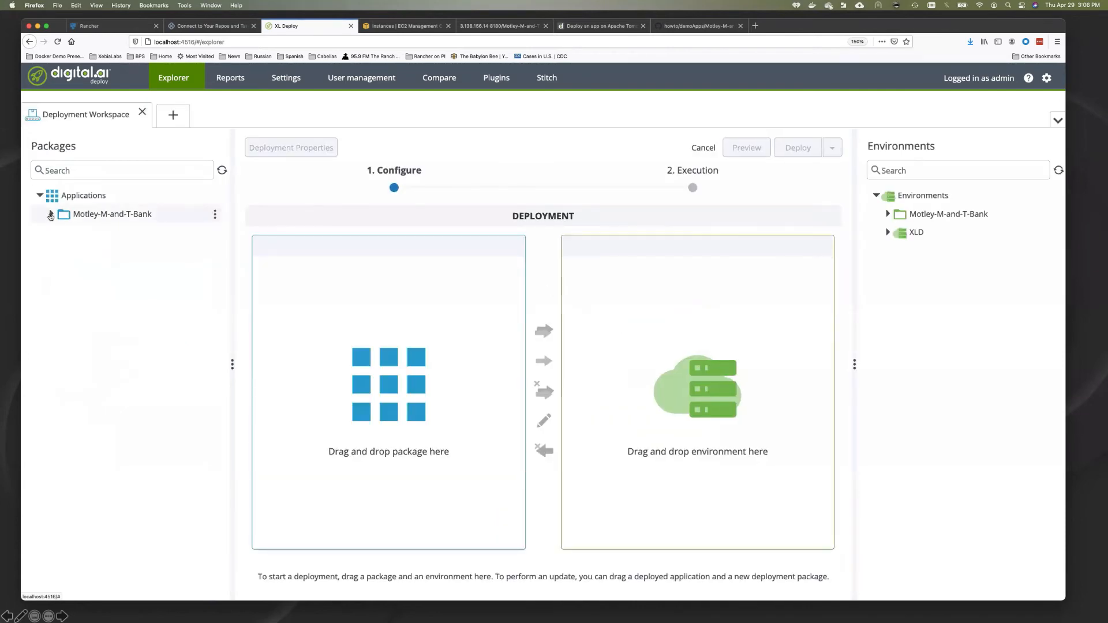
Step: Choose WebApp 1.0.0 as the package and Motley-M-and-T-Bank-DEMO as the target environment
click(50, 215)
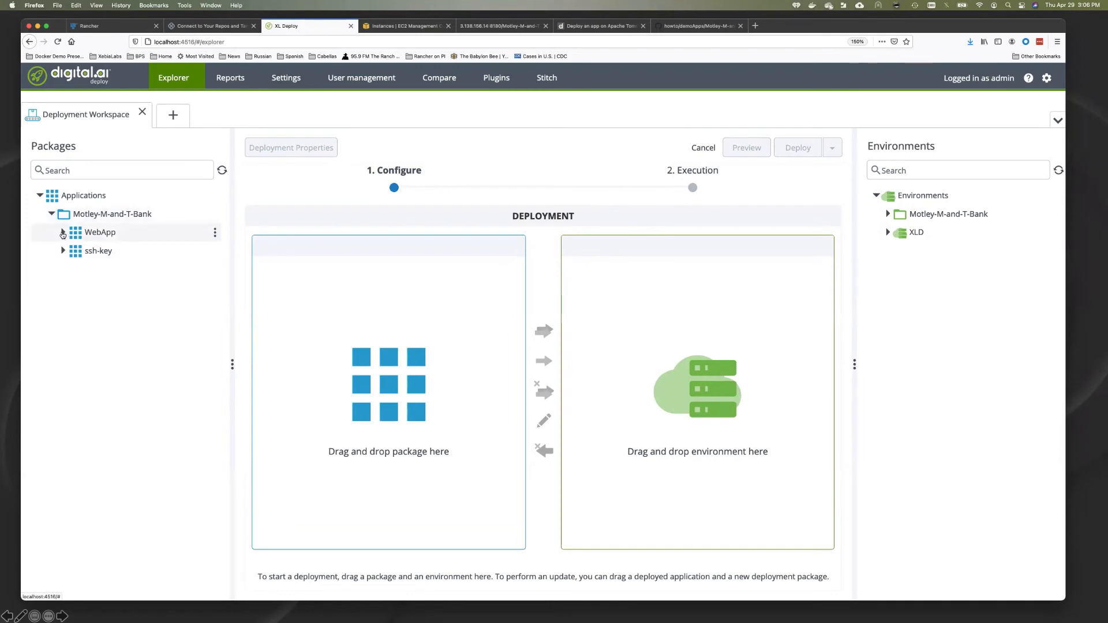
click(62, 233)
click(74, 251)
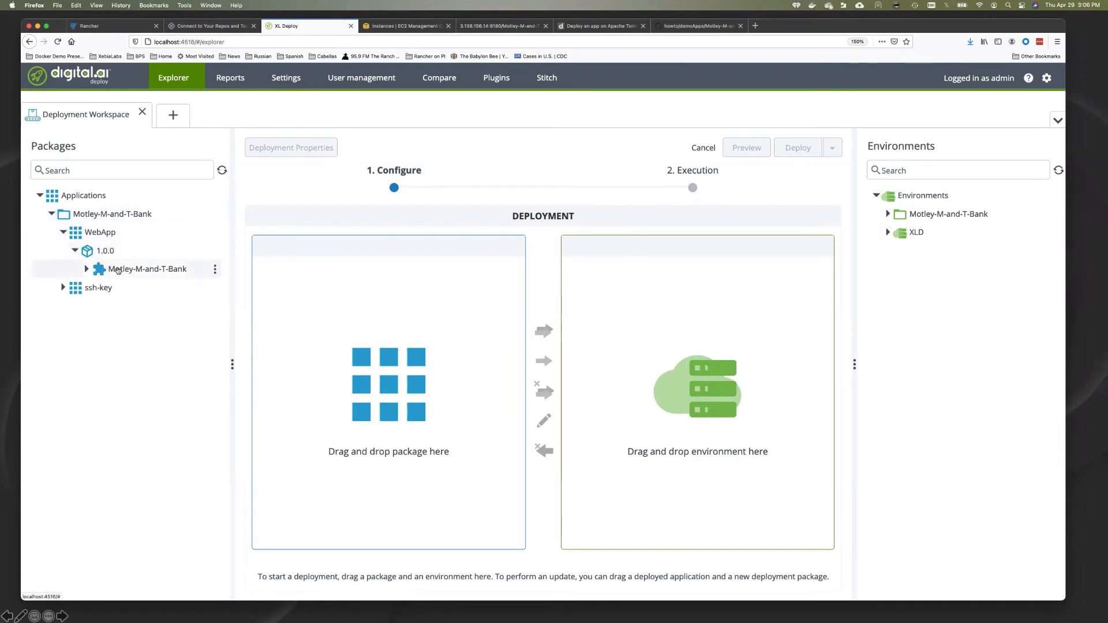
drag(117, 270, 340, 302)
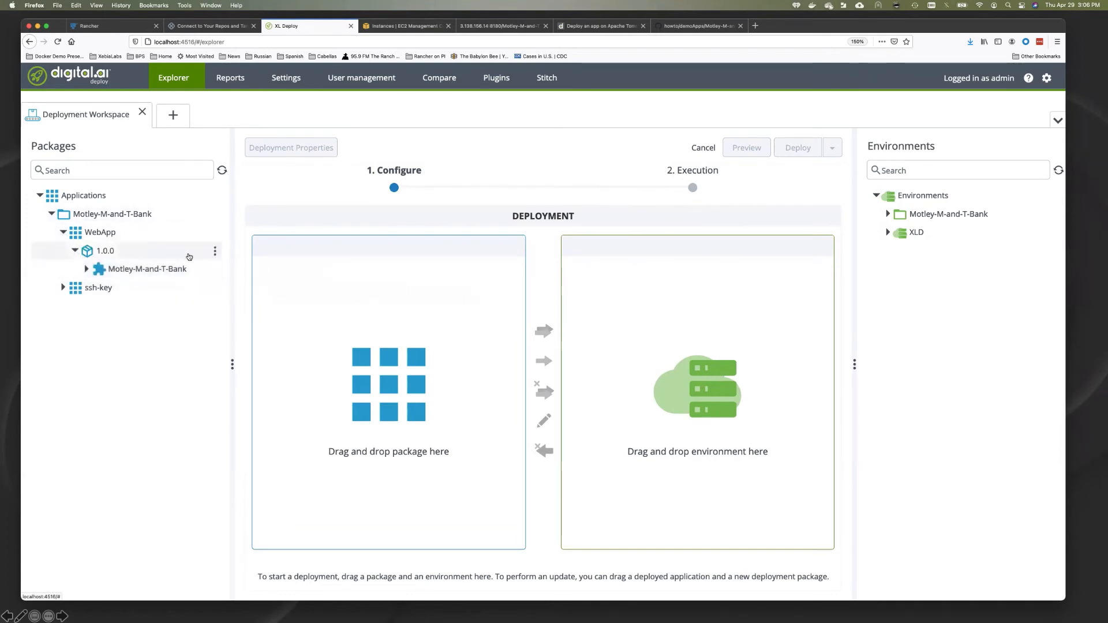
drag(136, 255, 393, 300)
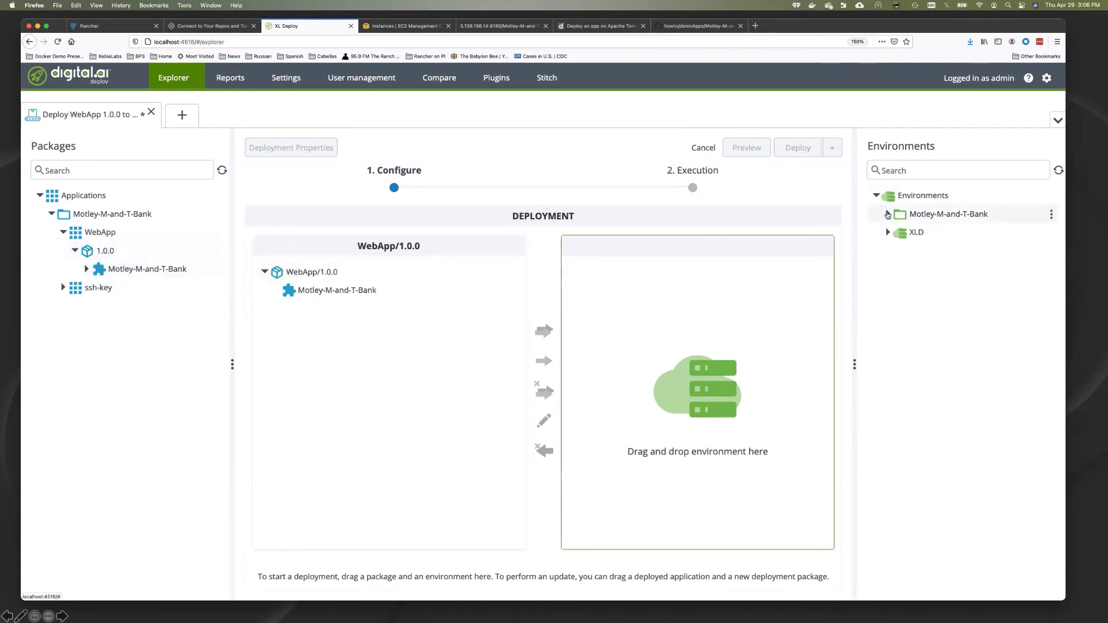
click(888, 214)
drag(921, 237, 673, 312)
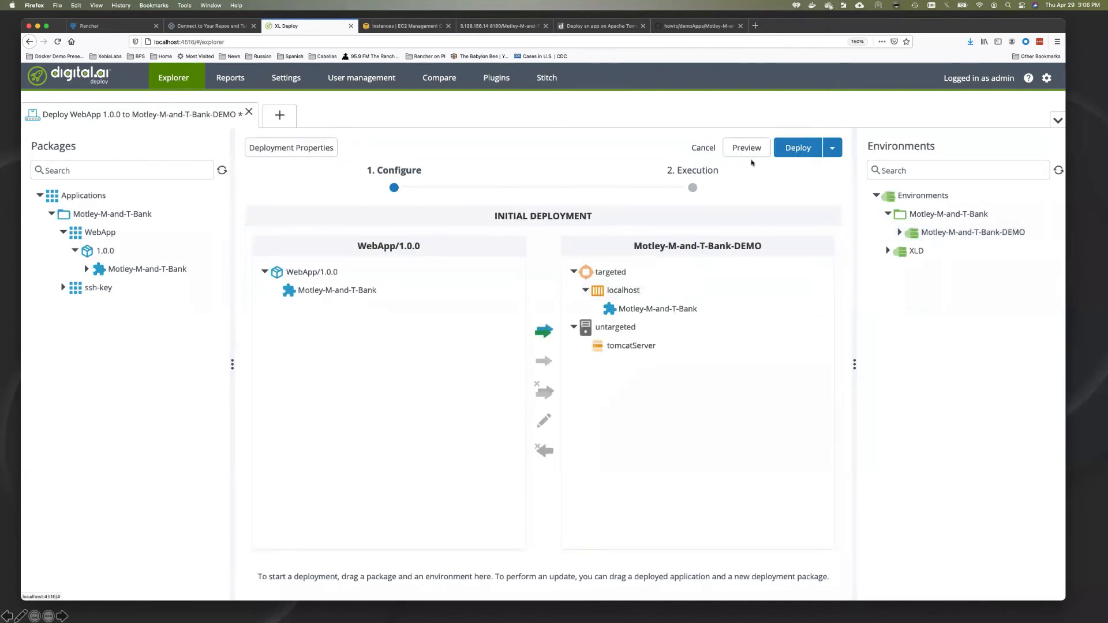
Step: Preview the plan, inspect the Create war settings and Create Motley-M-and-T-Bank steps, then deploy
click(750, 154)
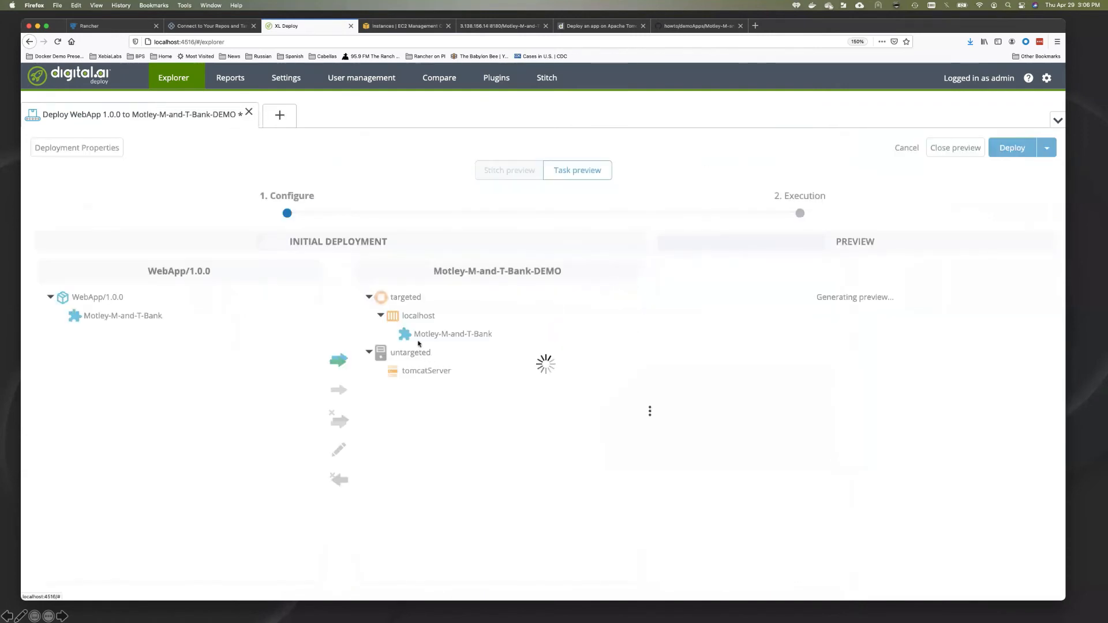
click(435, 336)
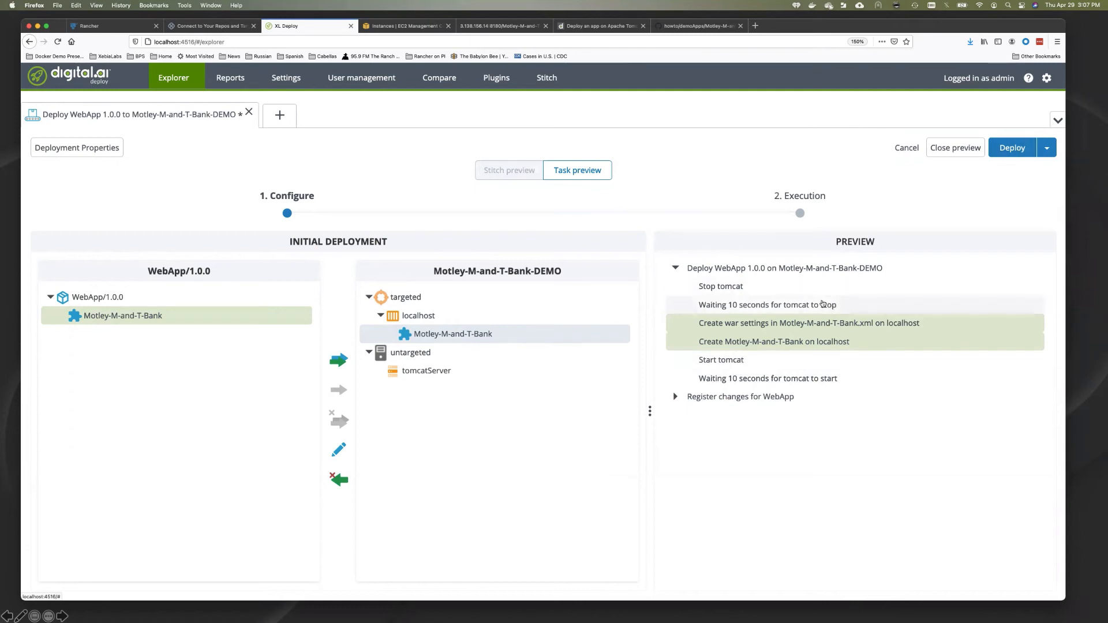
click(814, 325)
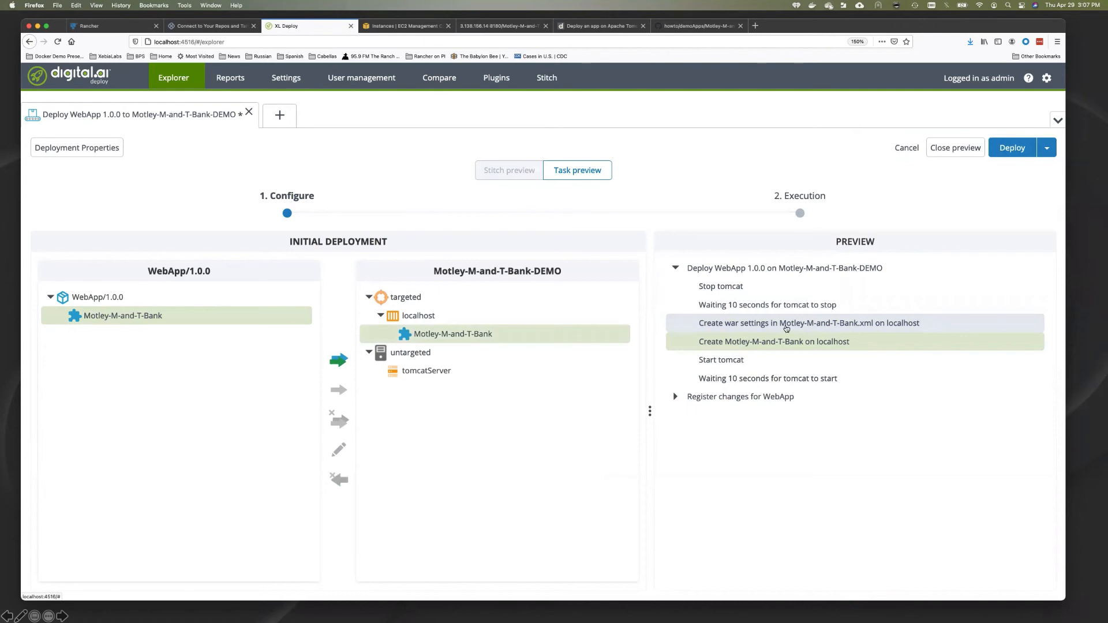
double_click(786, 328)
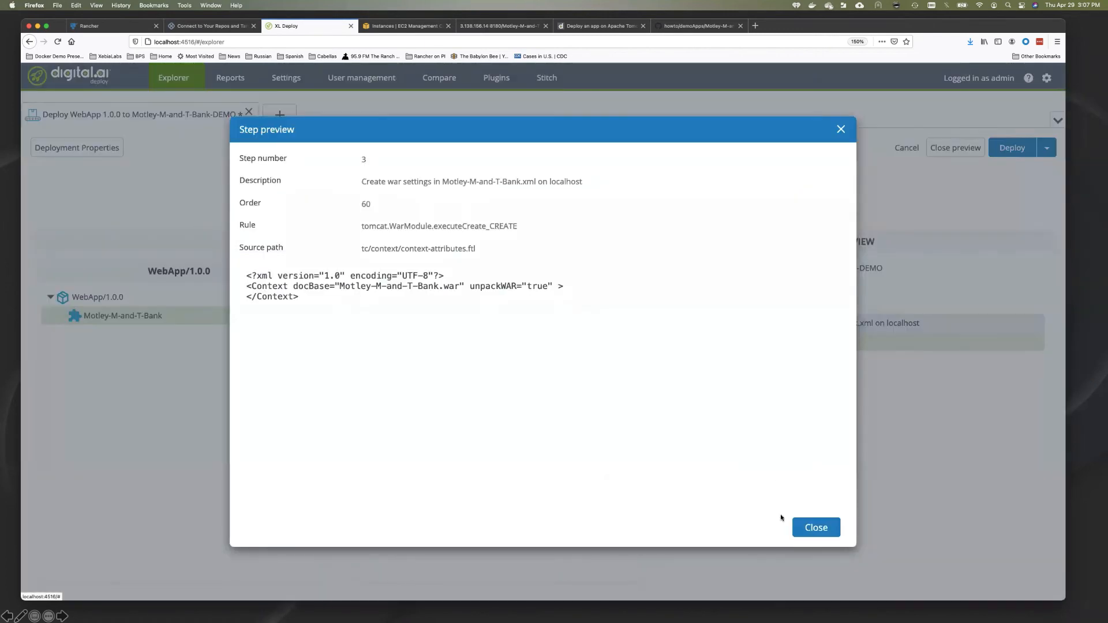
click(817, 527)
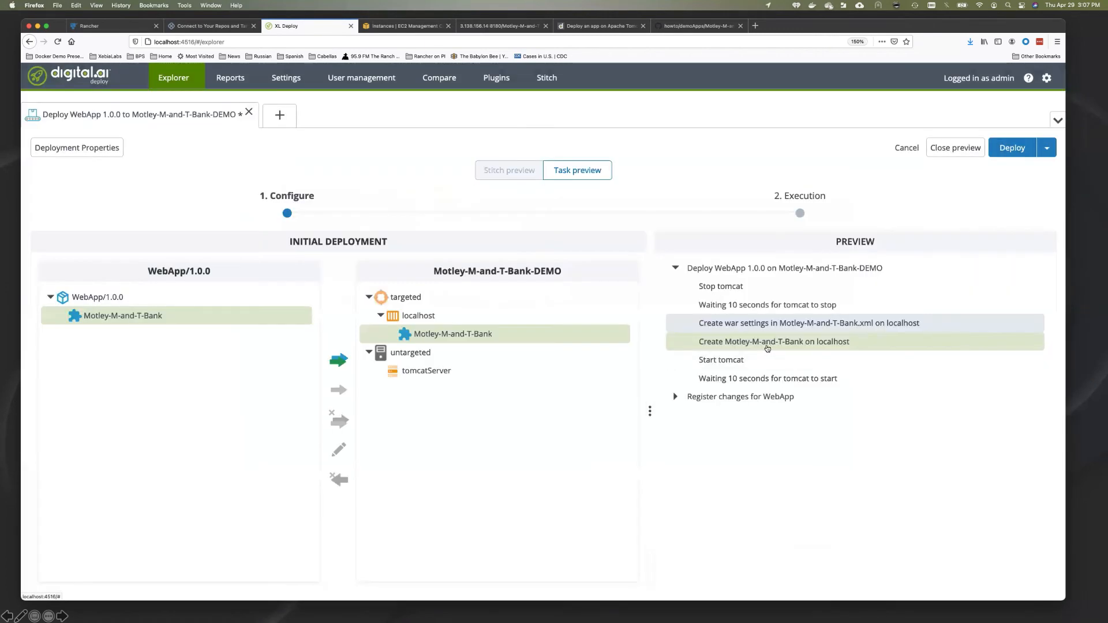
double_click(767, 343)
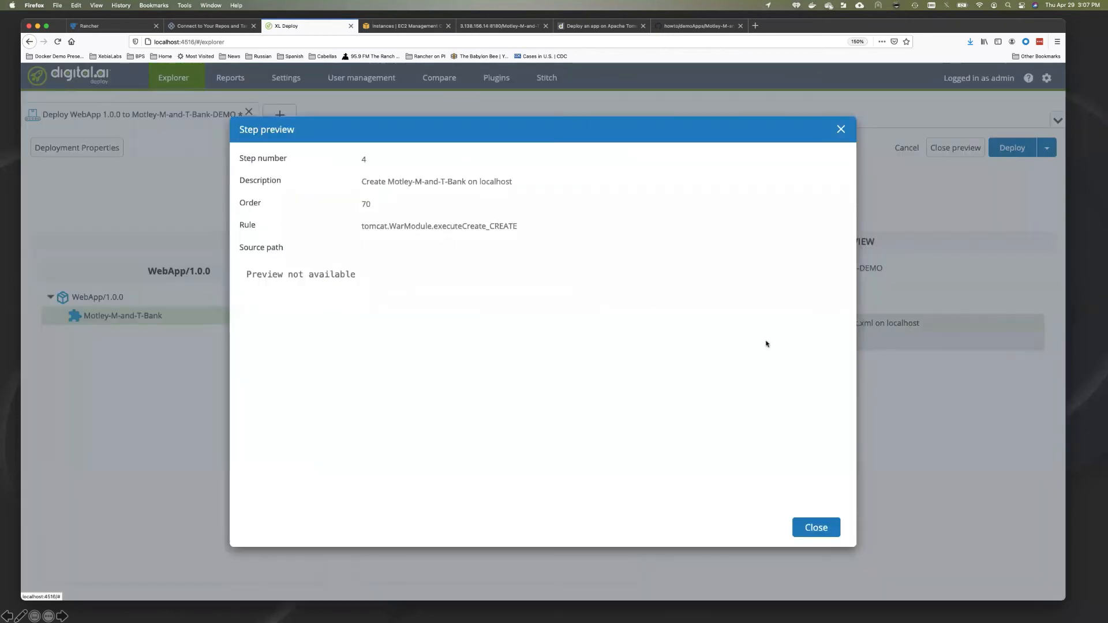
click(829, 527)
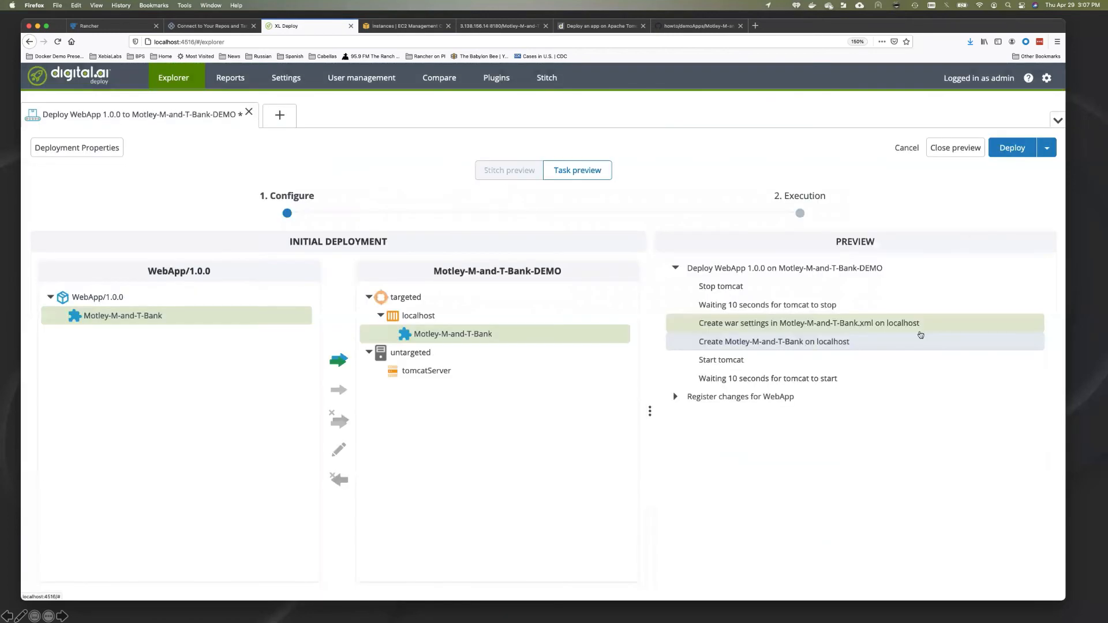
click(1009, 148)
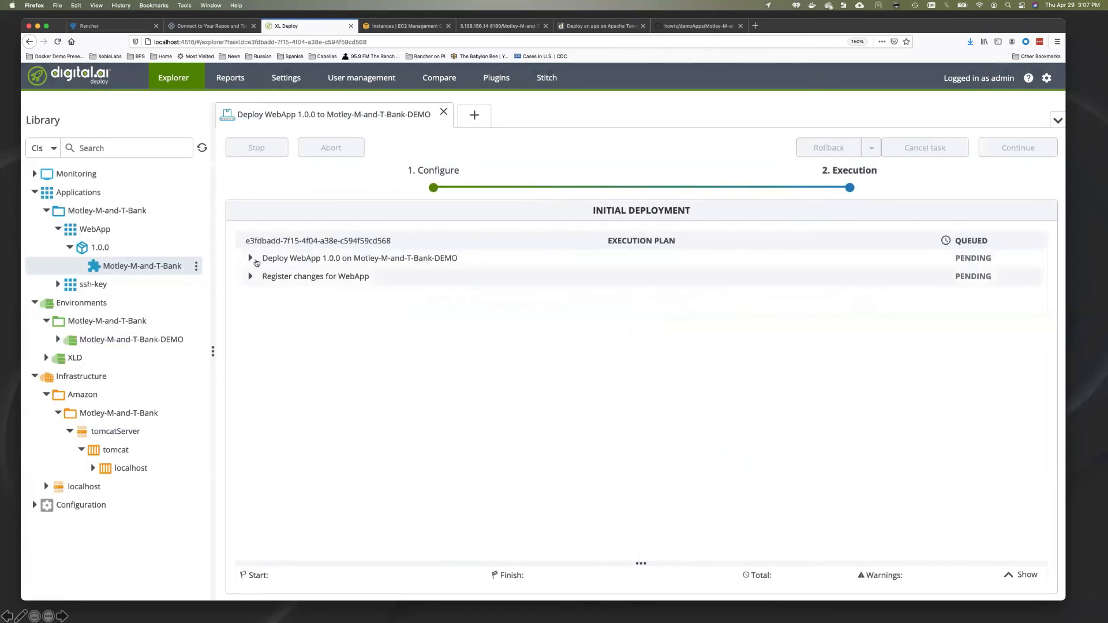
Step: Watch the Deploy WebApp substeps reach DONE, then go to the 3.138.156.14:8180 bank site tab
click(250, 260)
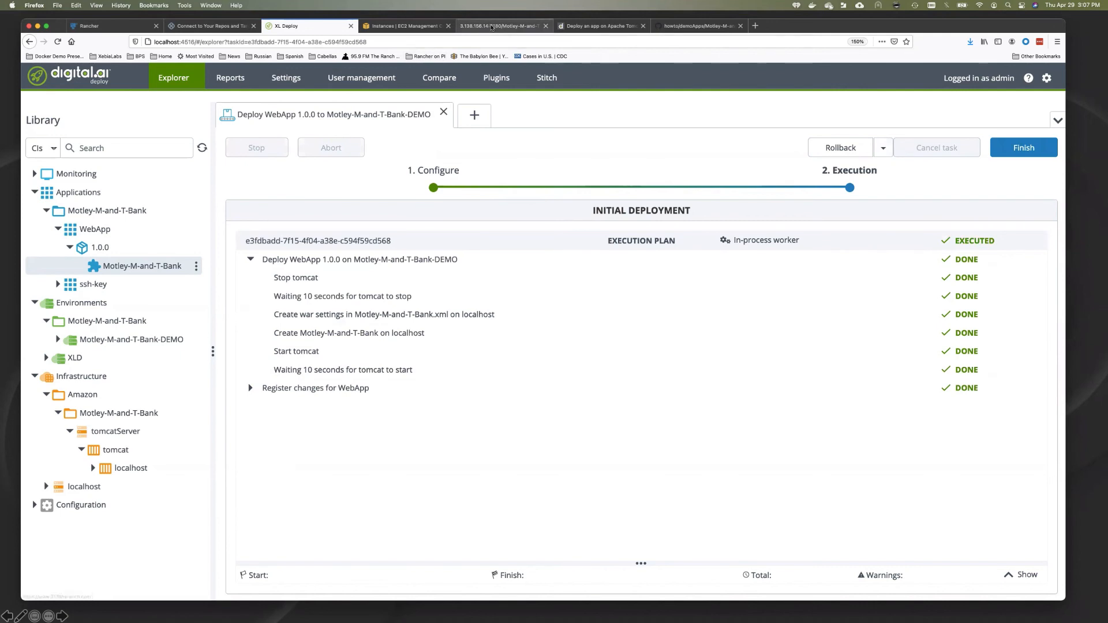
click(491, 26)
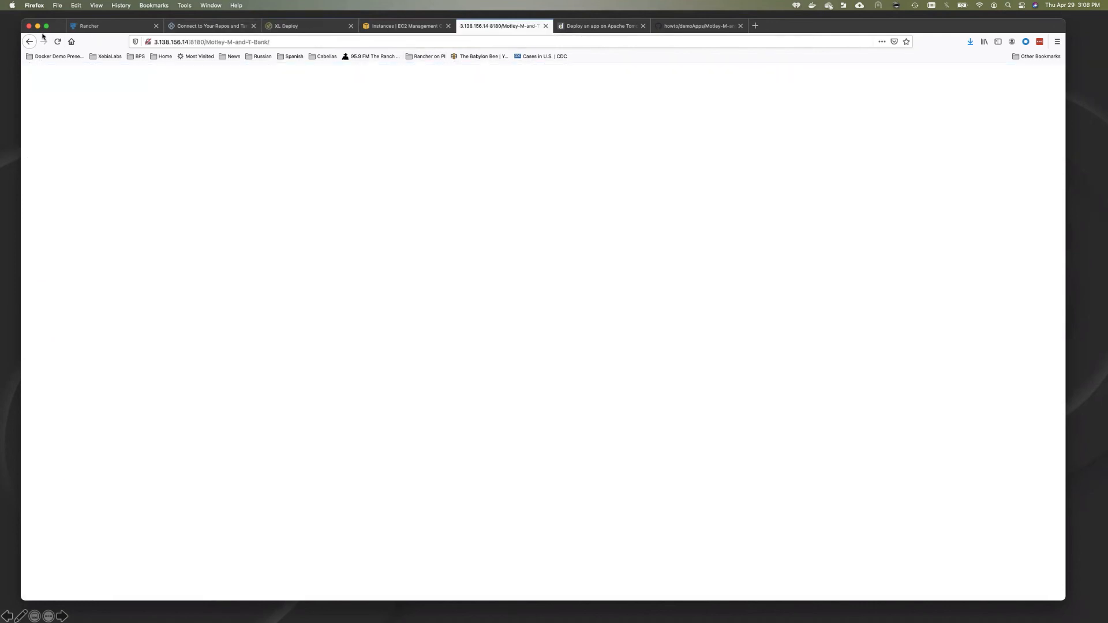
Step: Reload the bank site to confirm the Motley Bank & Trust home page, then return to XL Deploy
click(58, 45)
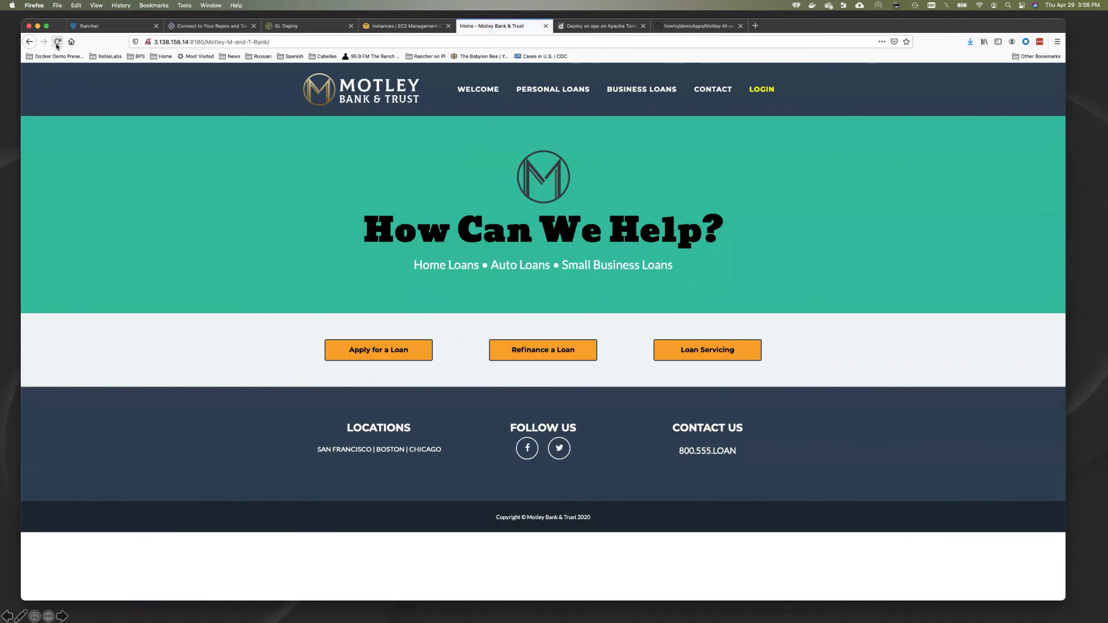
click(299, 25)
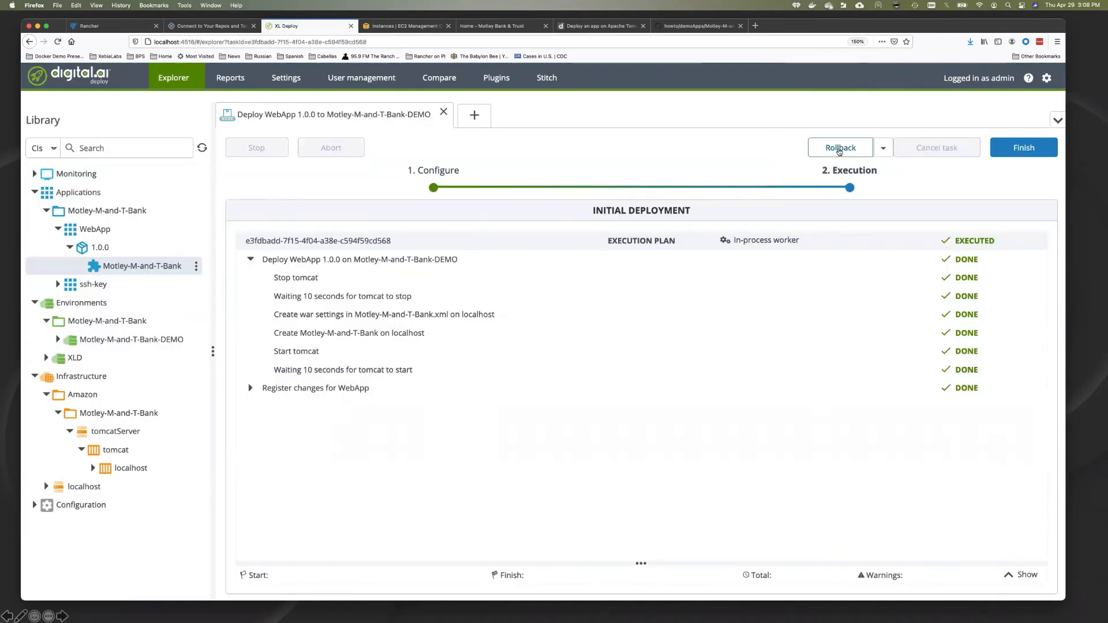
Step: Roll back the WebApp 1.0.0 deployment, confirming with Yes, and watch the undeploy substeps
click(840, 149)
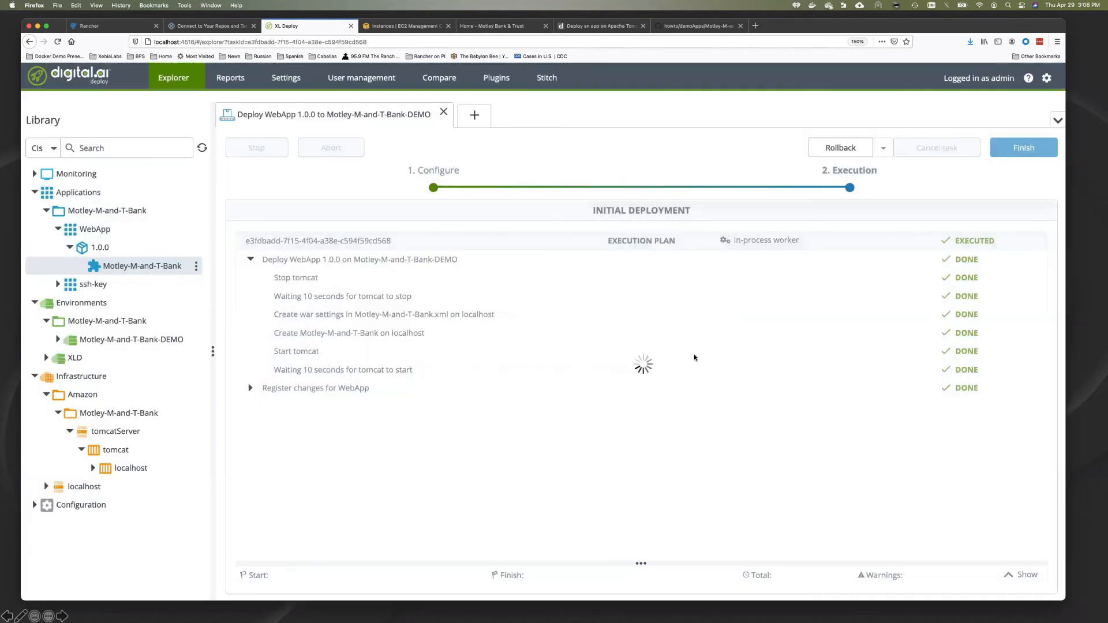
click(696, 357)
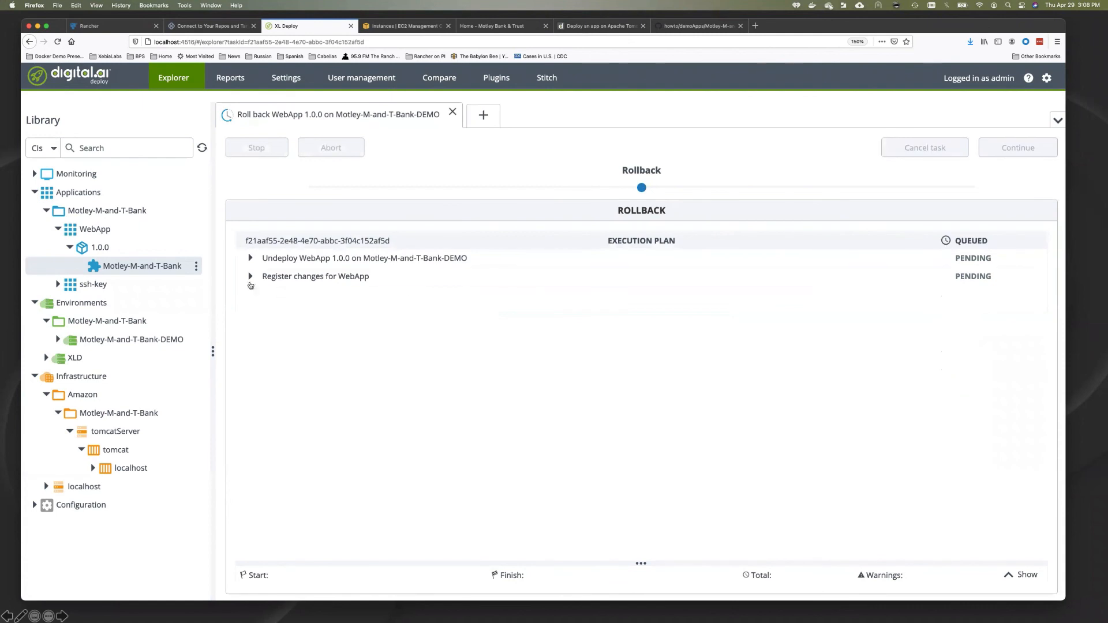
click(251, 261)
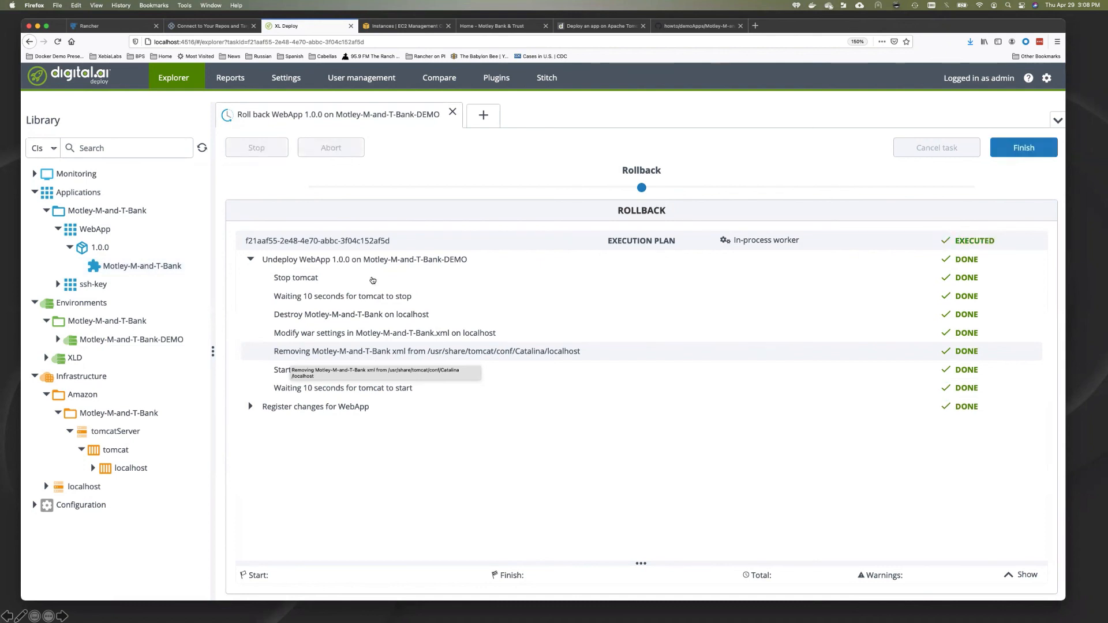
Step: Reload the bank site to confirm it is gone, then finish the rollback task in XL Deploy
click(504, 27)
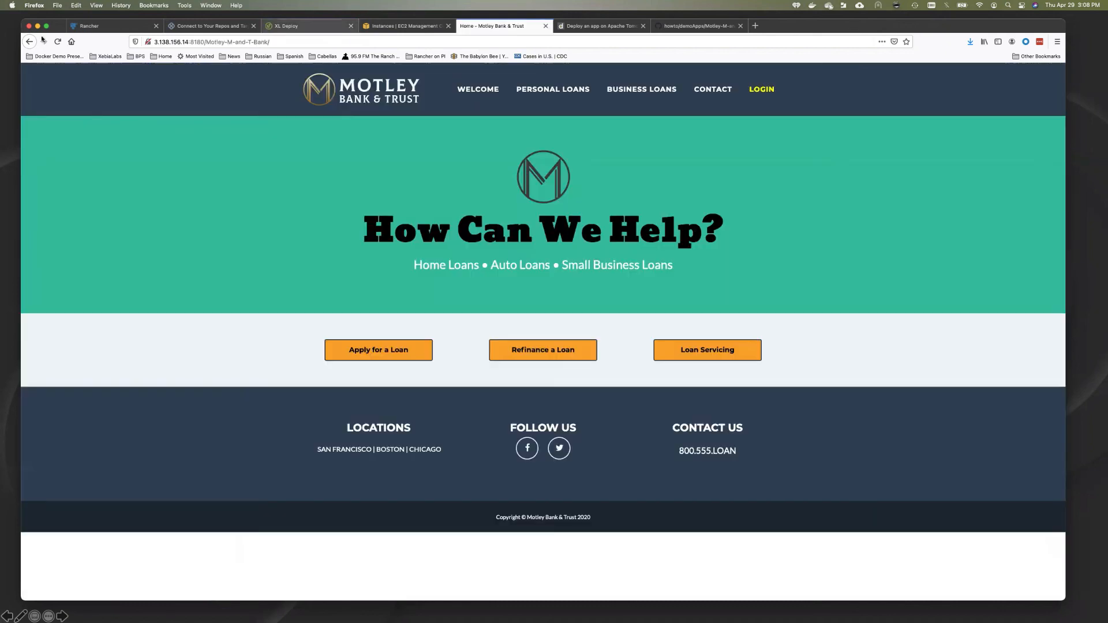
click(57, 41)
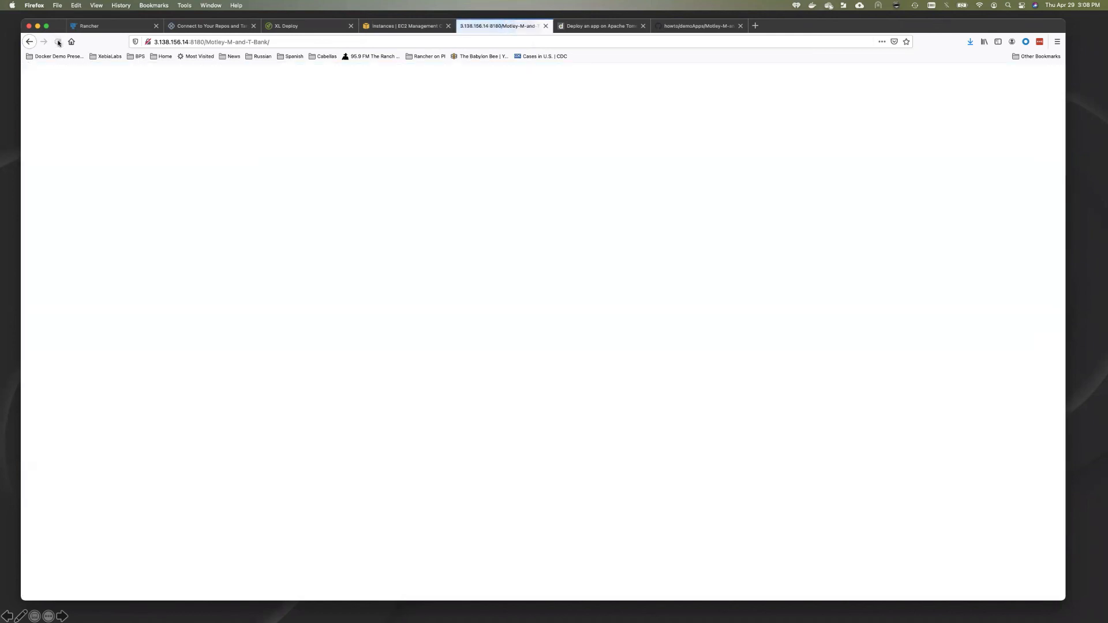
click(306, 26)
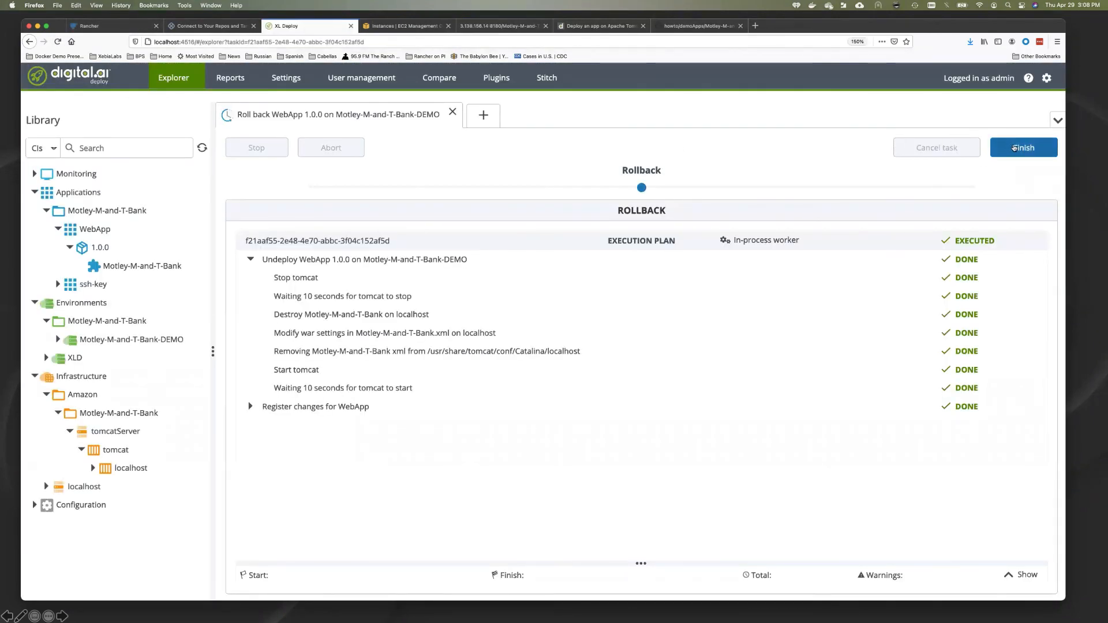
click(1015, 148)
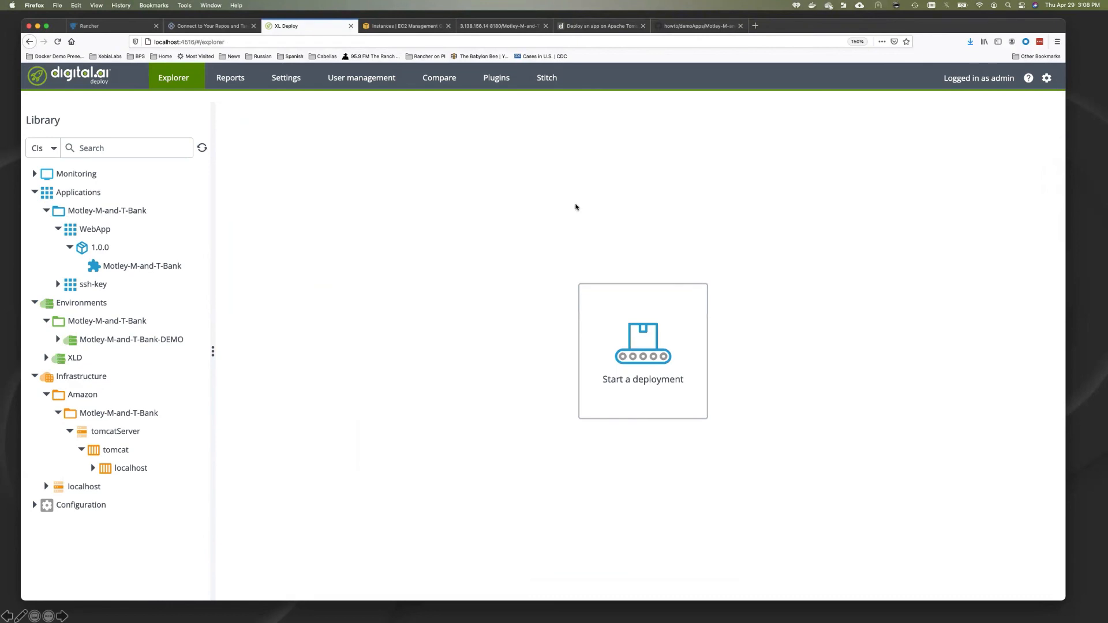